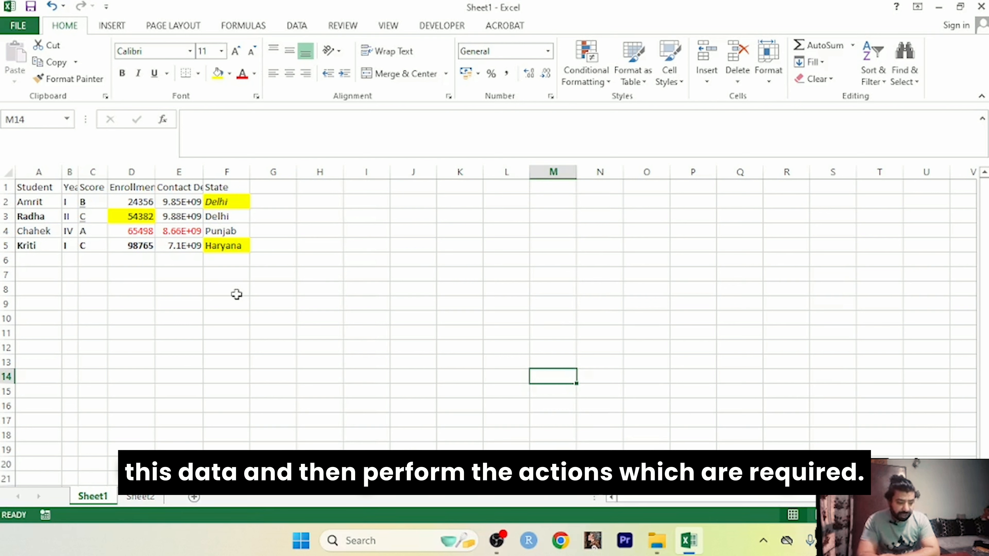
# Step: Look over the table on Sheet2, then return to Sheet1
pyautogui.click(141, 497)
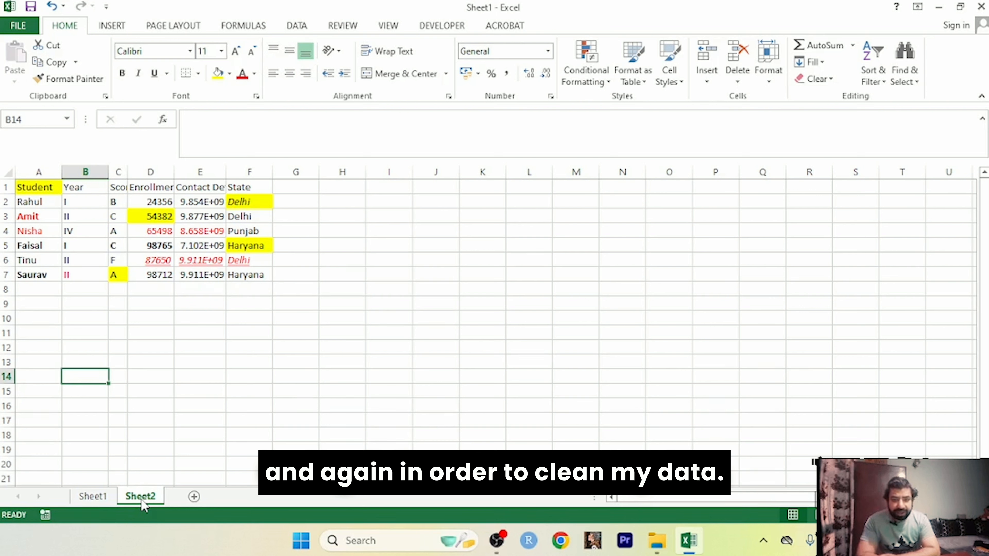
pyautogui.click(130, 464)
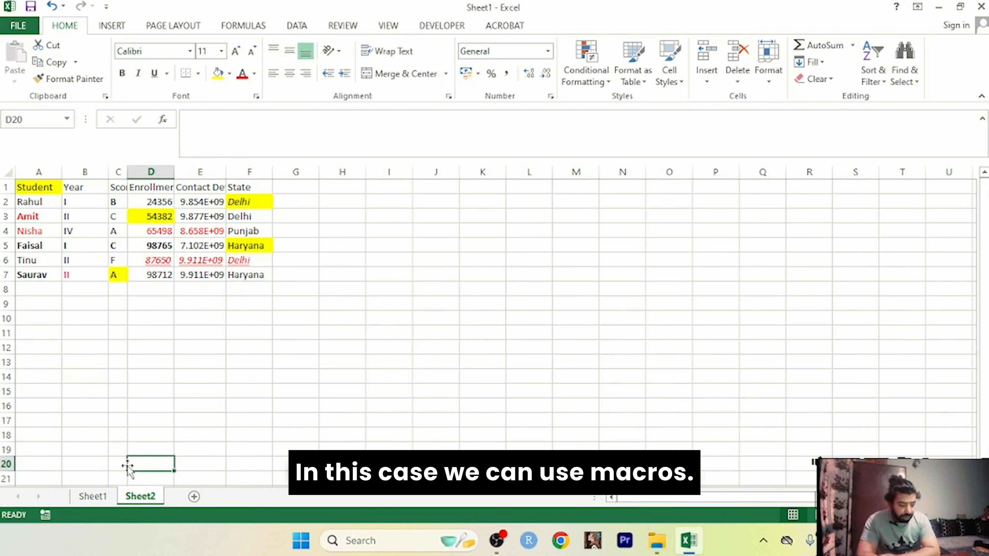
pyautogui.click(102, 501)
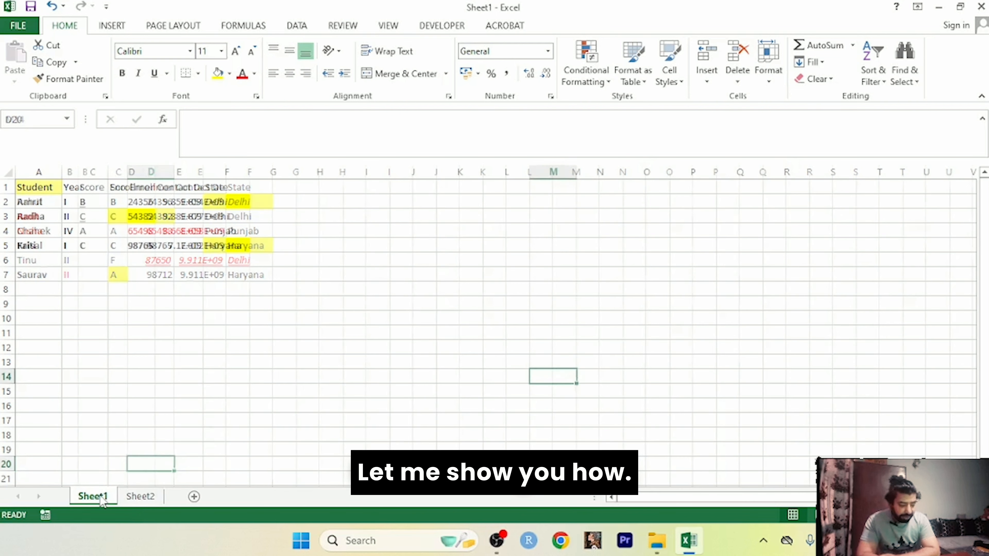
pyautogui.click(465, 314)
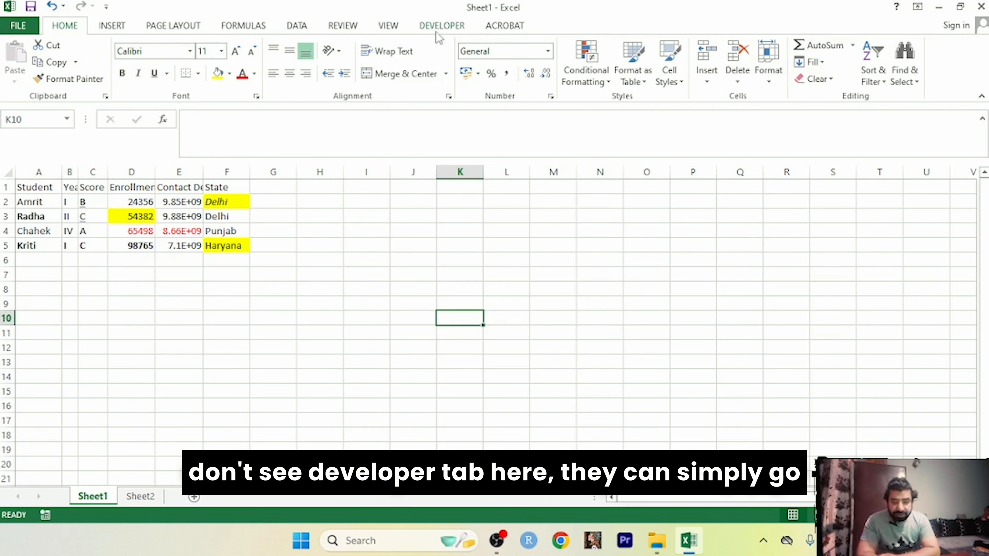
# Step: Enable the Developer tab through Excel Options' ribbon customisation
pyautogui.click(22, 25)
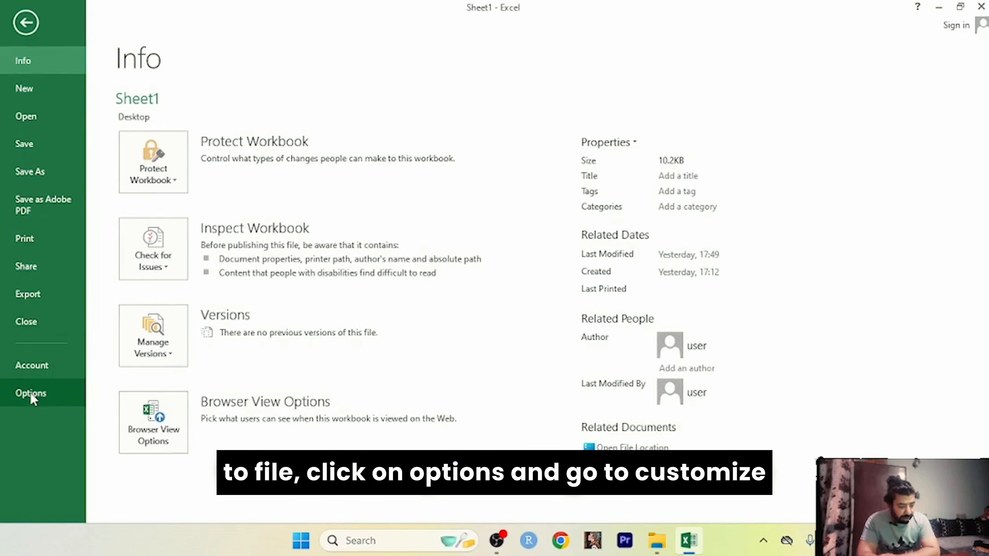
pyautogui.click(31, 394)
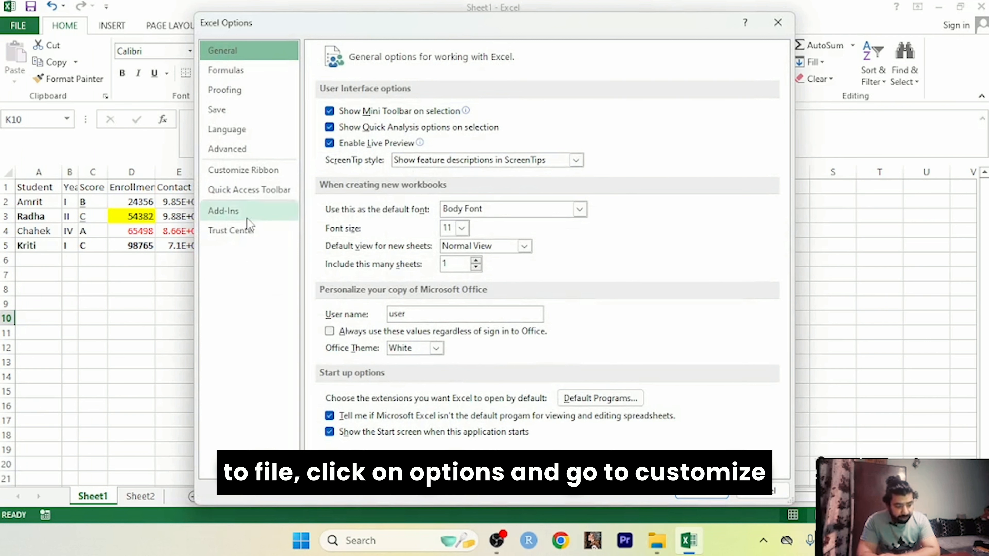
pyautogui.click(243, 170)
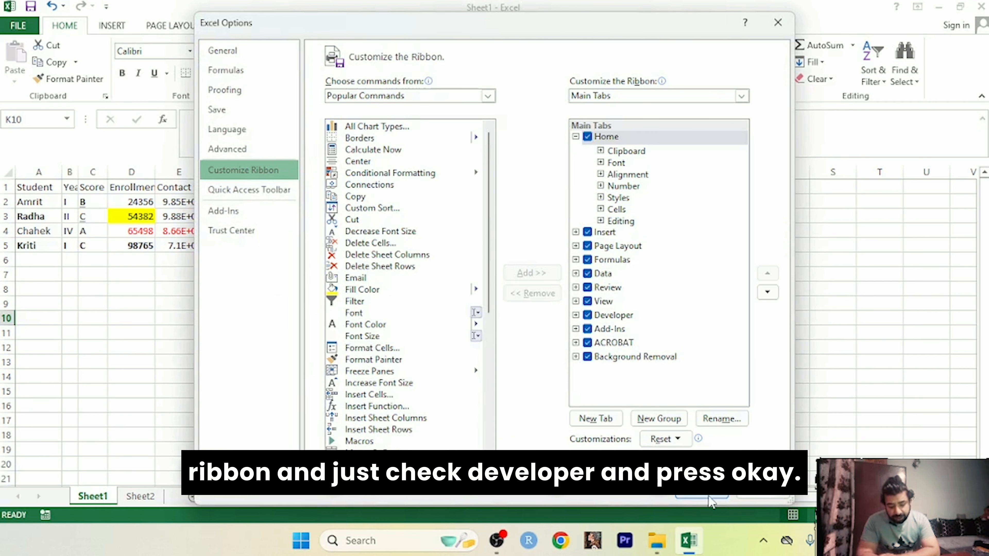
pyautogui.click(757, 501)
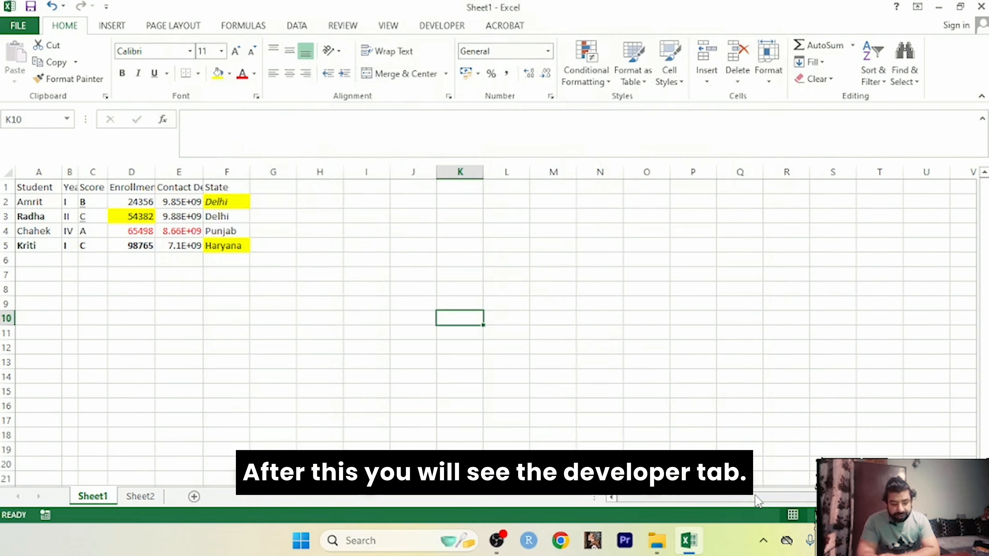
# Step: Select all of Sheet1 and start recording Macro1, stored in This Workbook
pyautogui.click(438, 25)
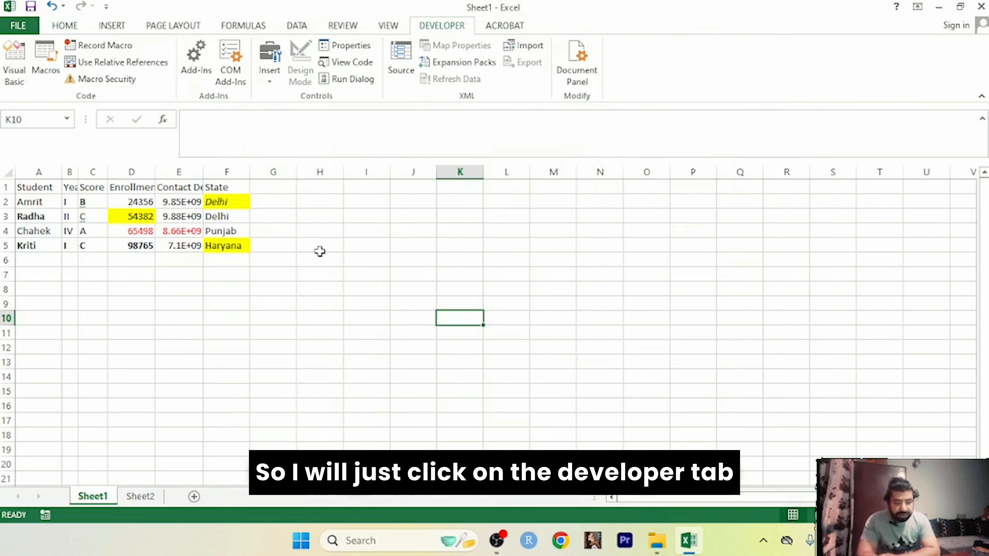
pyautogui.click(251, 299)
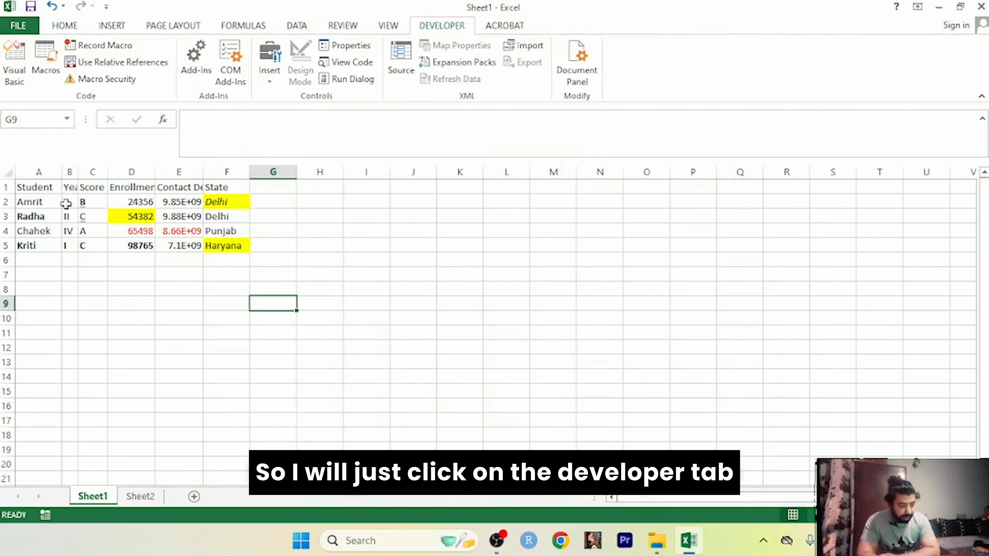
pyautogui.click(7, 170)
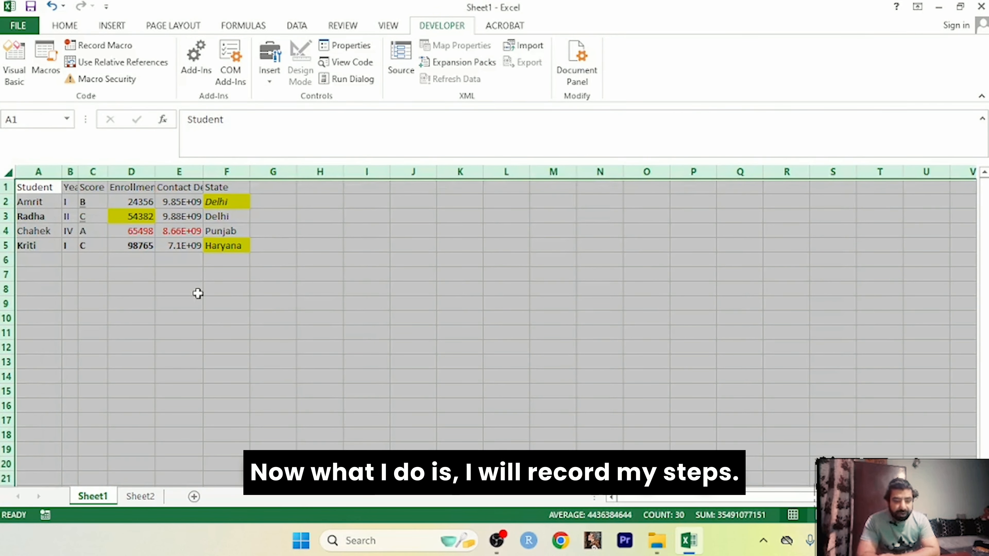
pyautogui.click(97, 48)
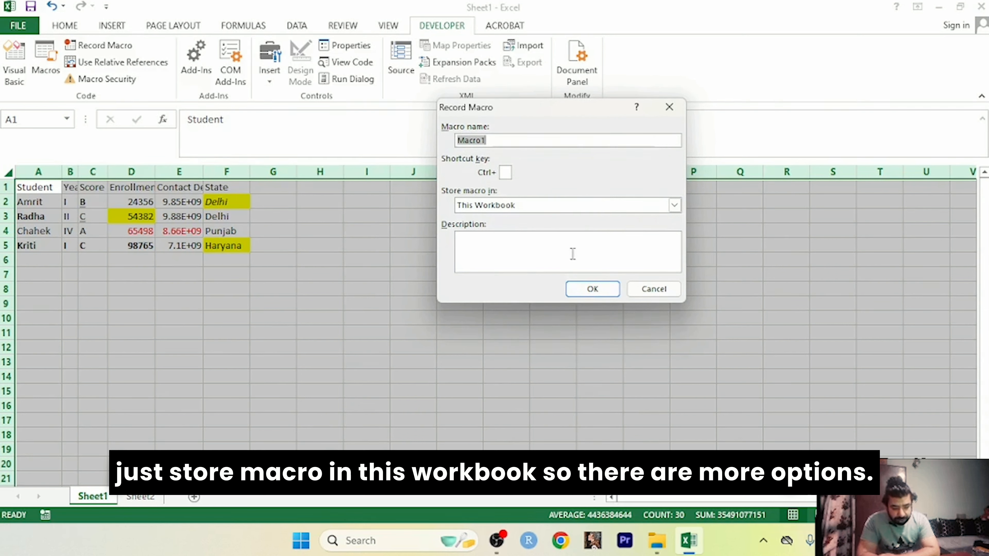
pyautogui.click(677, 206)
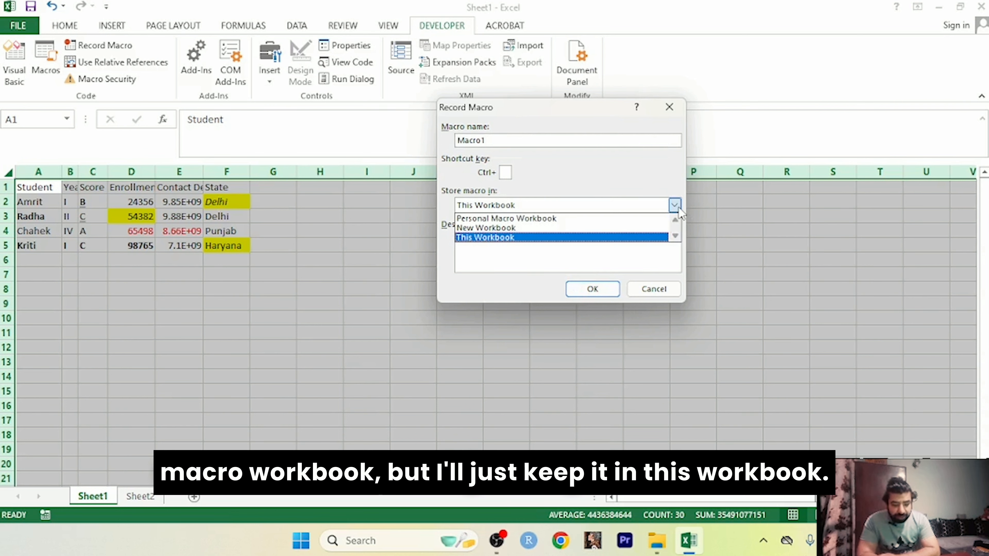
pyautogui.click(678, 207)
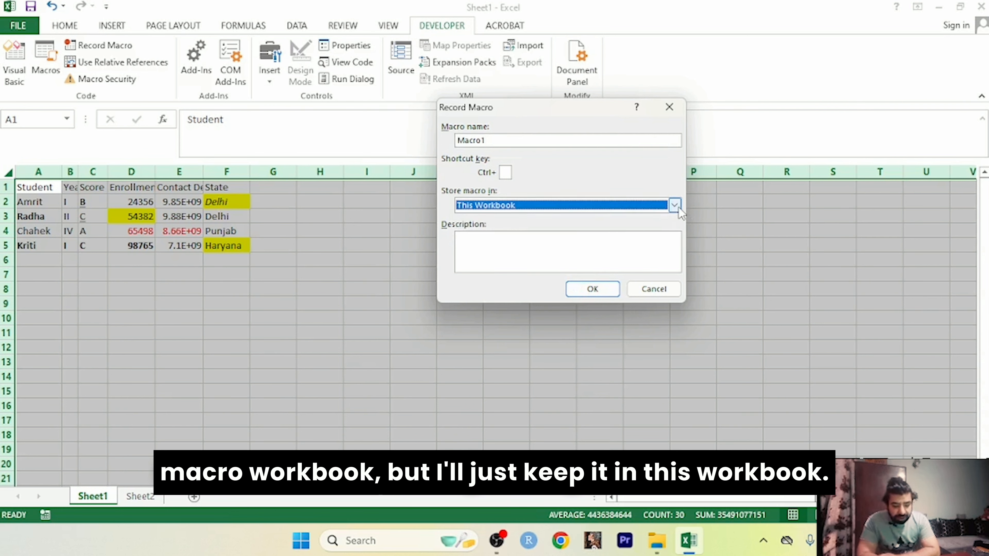
pyautogui.click(584, 295)
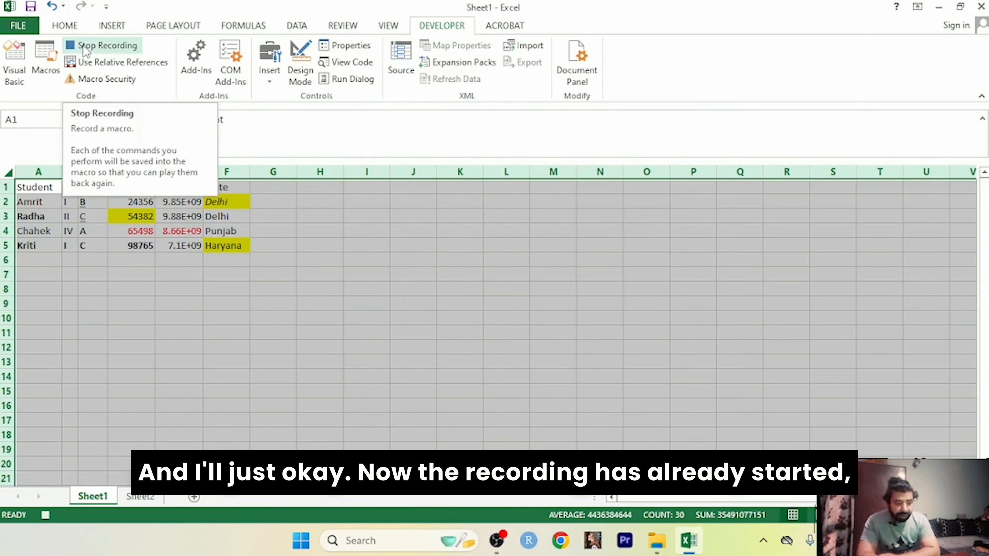
# Step: Set the whole sheet's font to Calibri at size 12
pyautogui.click(65, 25)
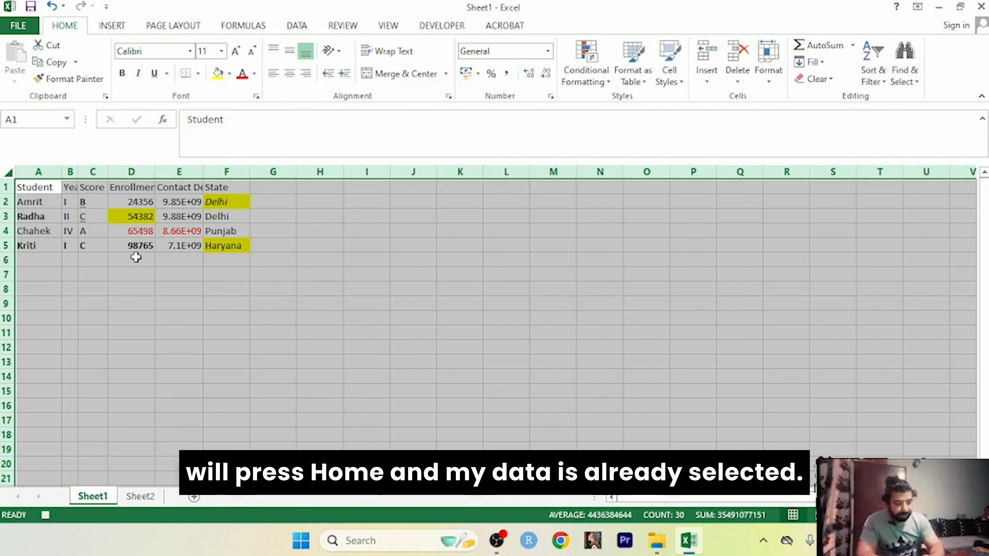
pyautogui.click(191, 52)
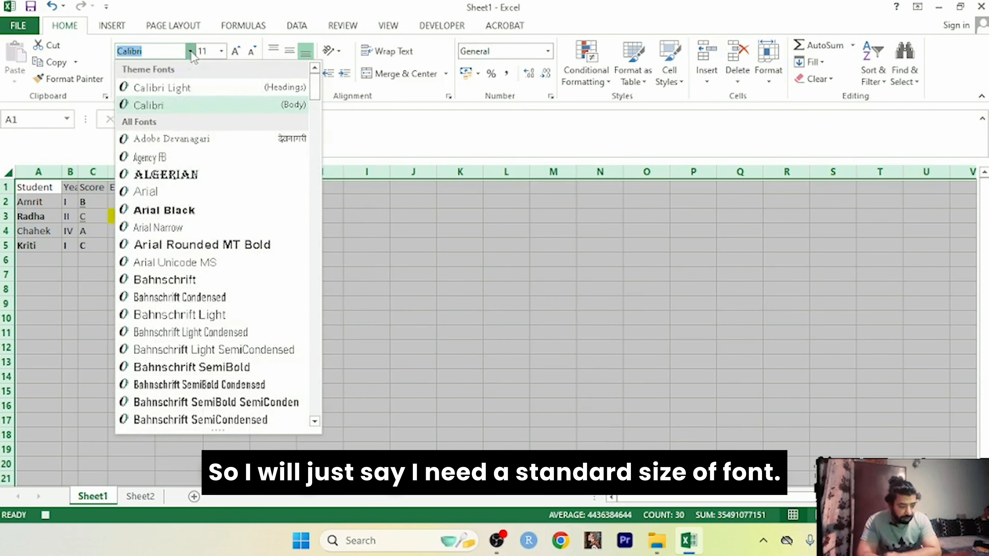
pyautogui.click(164, 104)
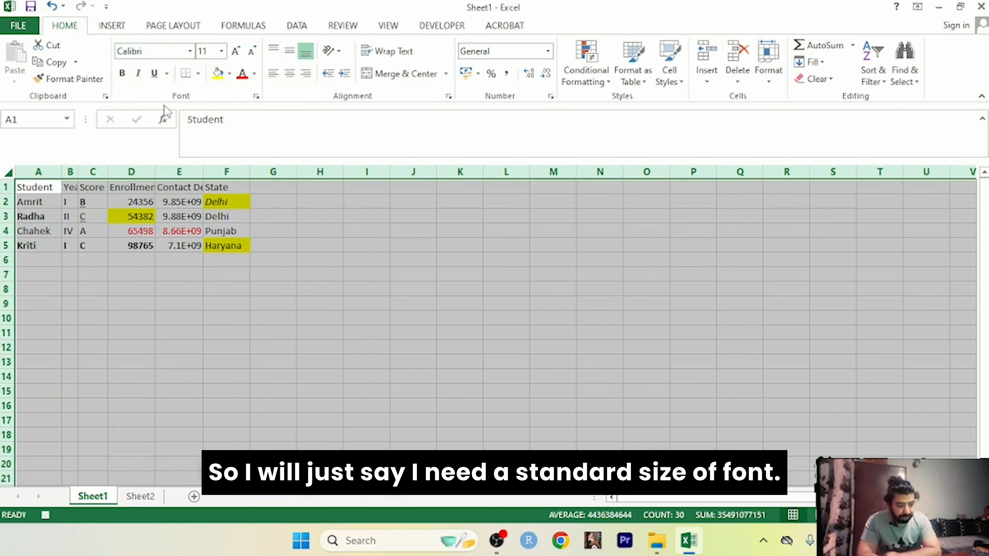
pyautogui.click(221, 51)
pyautogui.click(206, 123)
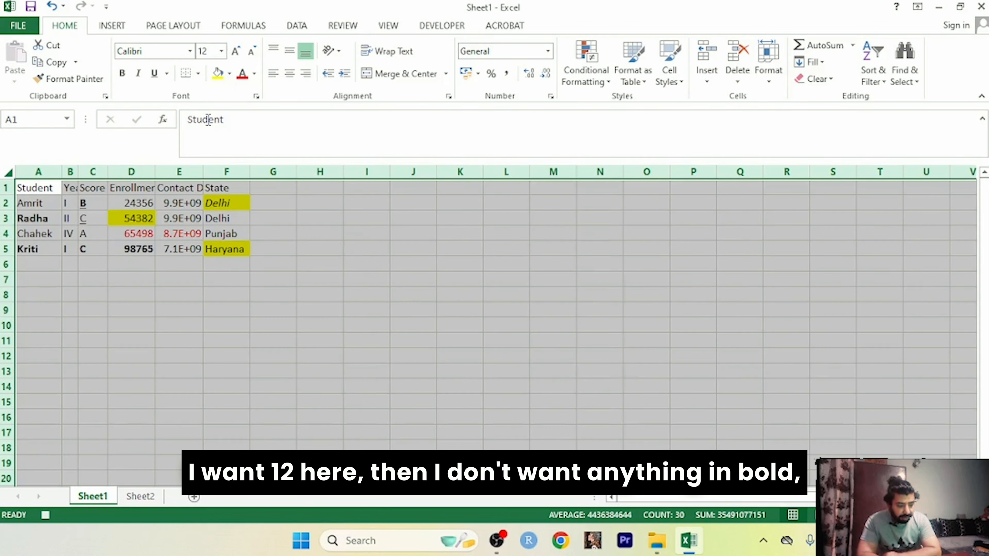
# Step: Toggle Bold, Italic and Underline on and off so none remain applied
pyautogui.click(123, 73)
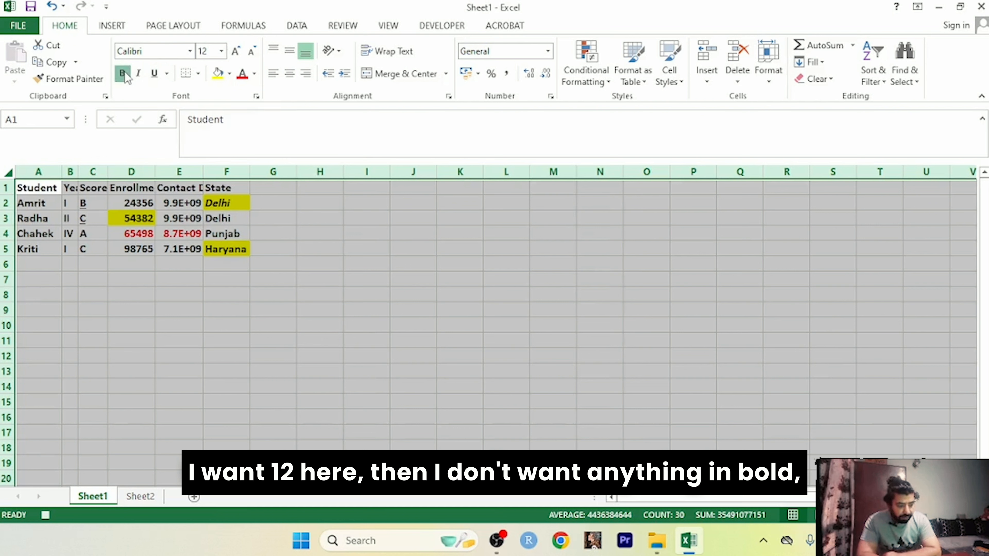
pyautogui.click(124, 74)
pyautogui.click(138, 74)
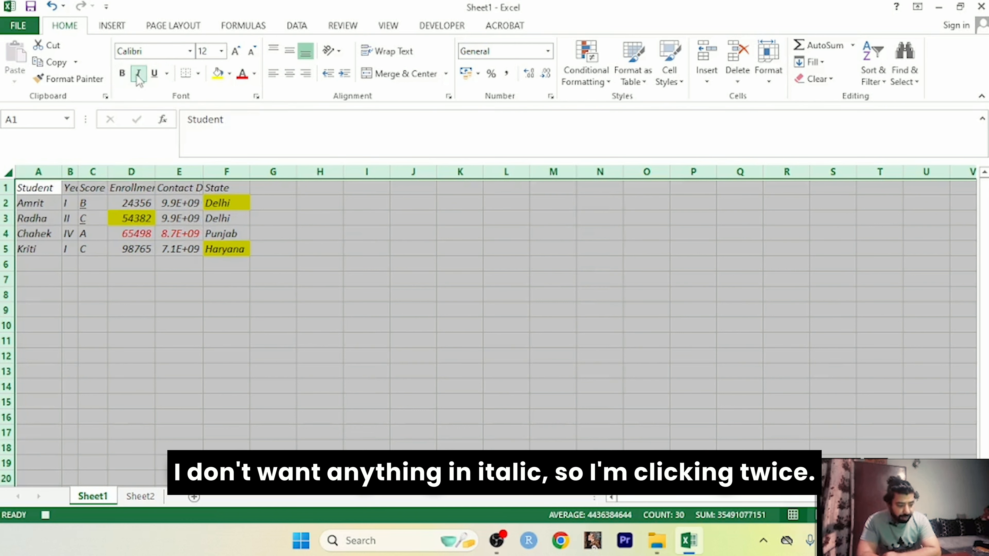
pyautogui.click(138, 76)
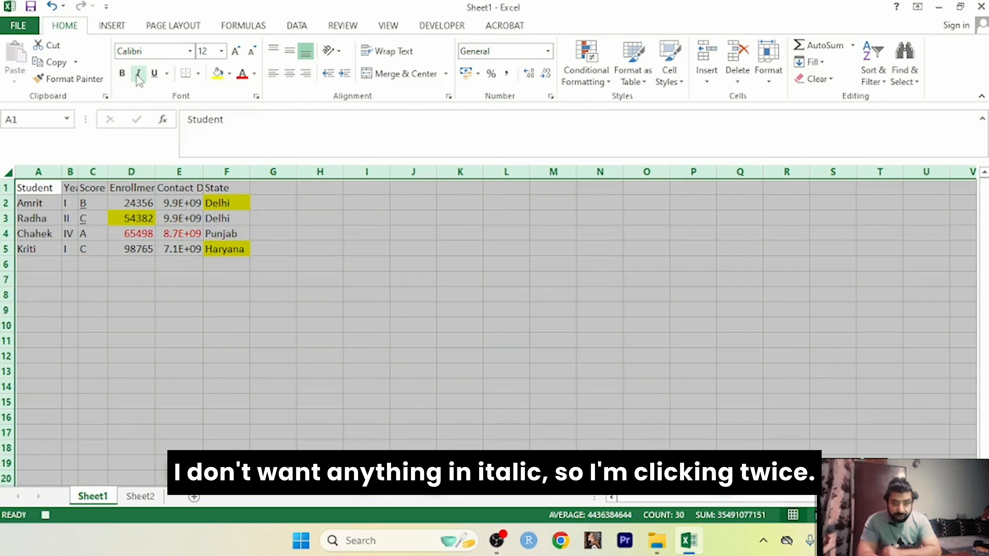
pyautogui.click(157, 75)
pyautogui.click(157, 76)
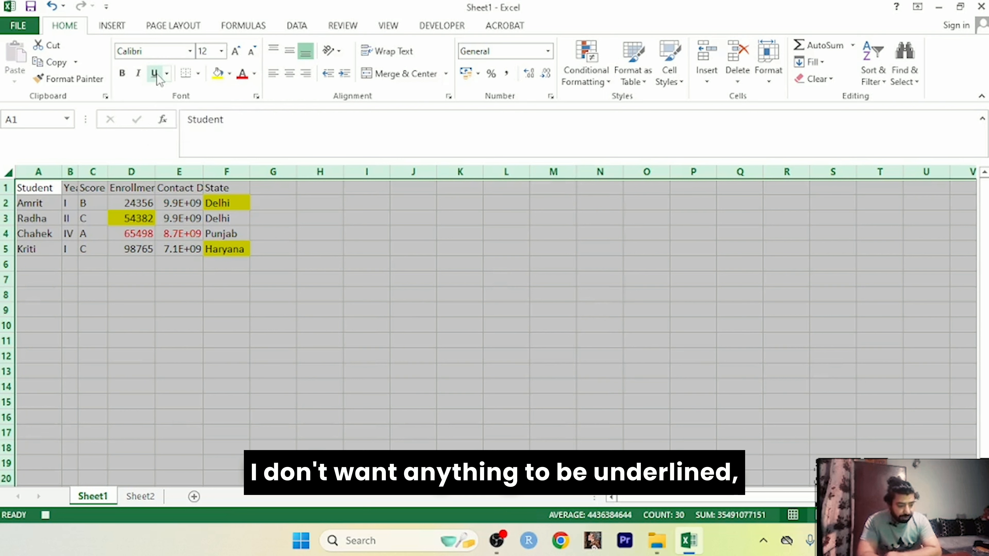
# Step: Set fill to No Fill and font colour to Automatic, and AutoFit columns A–F
pyautogui.click(230, 73)
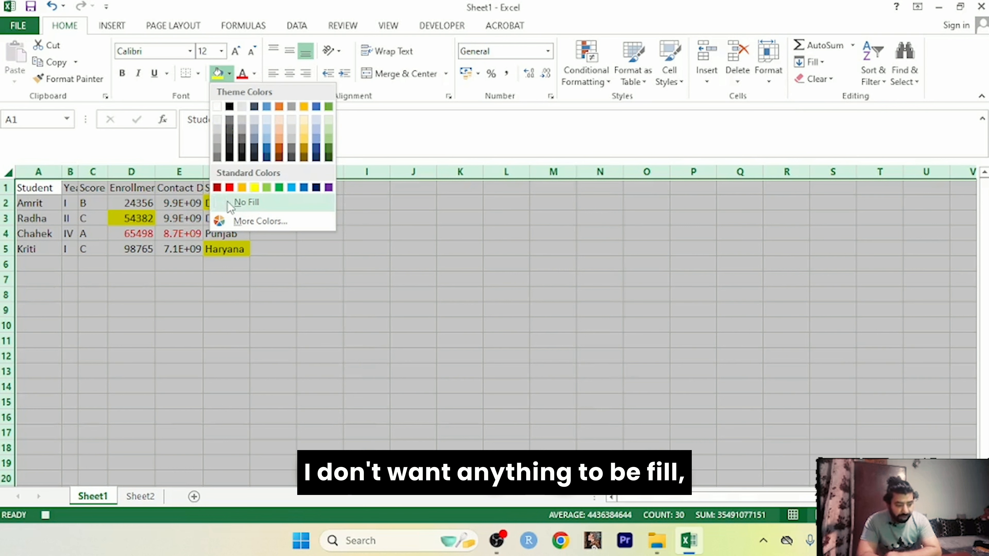
pyautogui.click(245, 202)
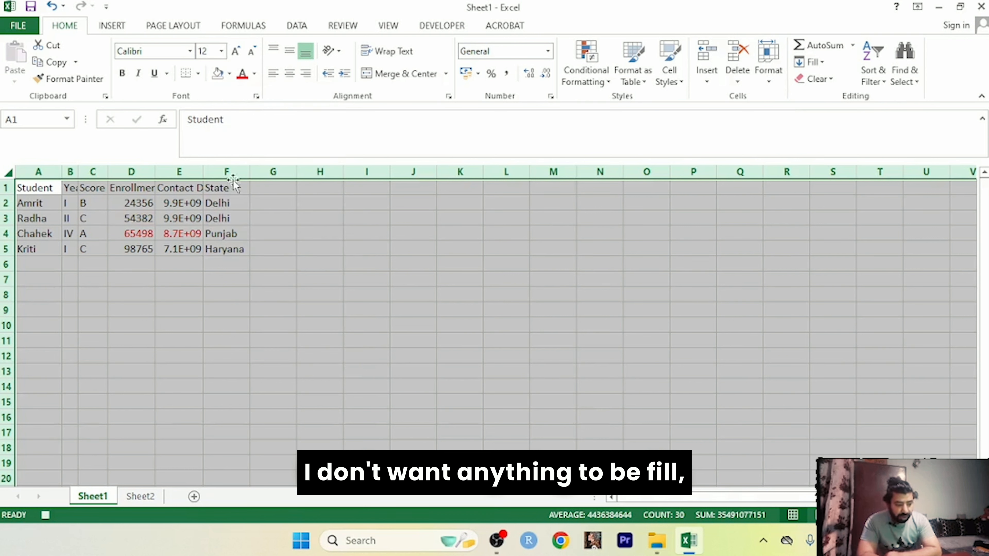
pyautogui.click(254, 74)
pyautogui.click(250, 97)
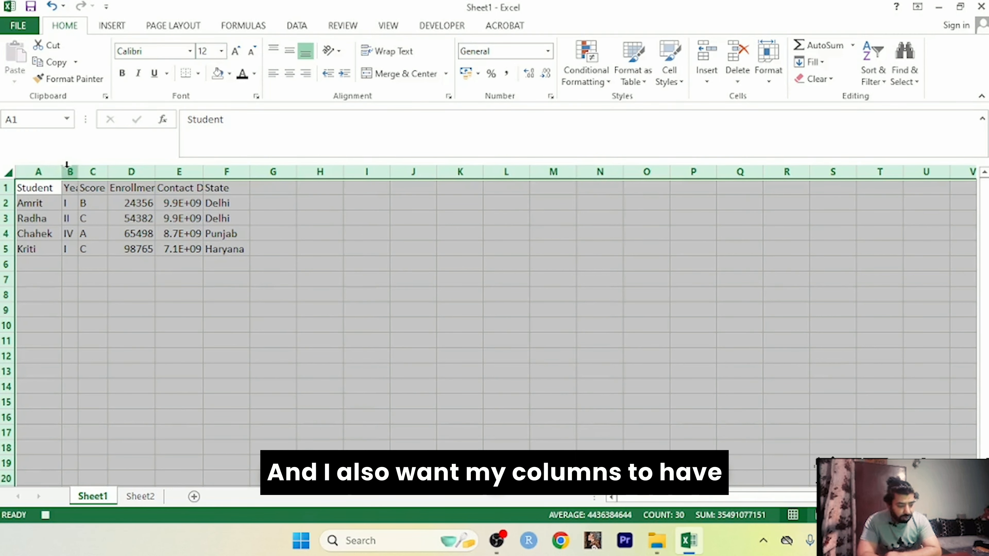
pyautogui.doubleClick(78, 172)
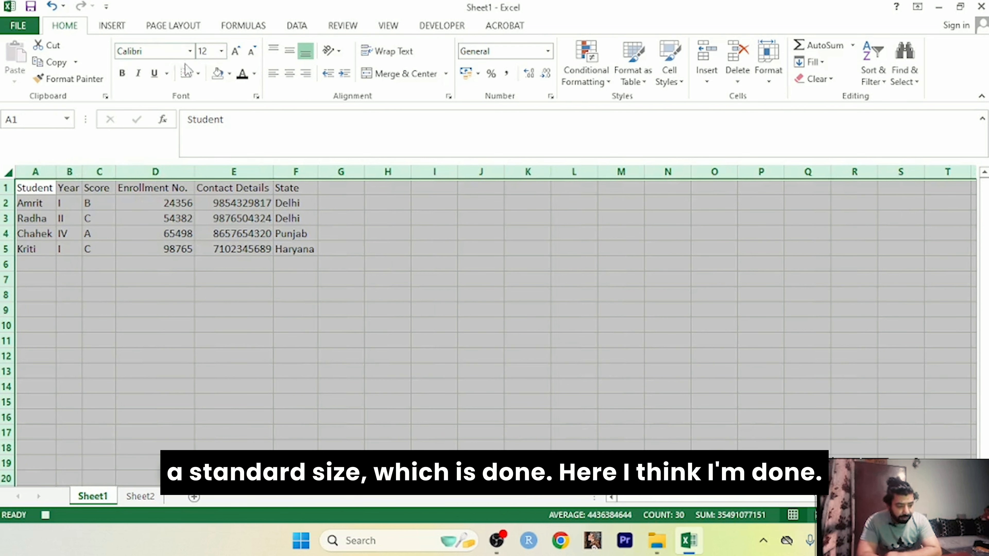
pyautogui.click(428, 29)
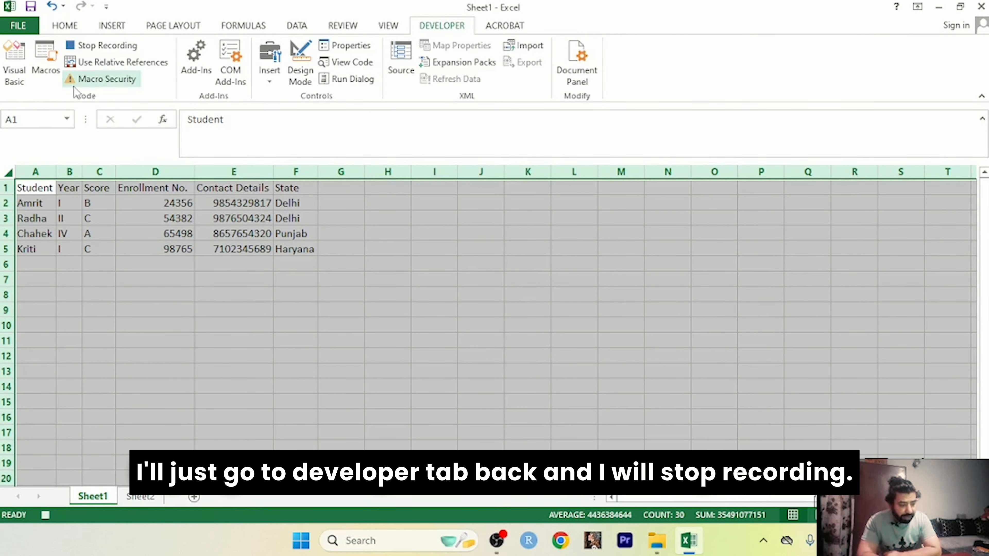
# Step: Stop recording and open Macro1 from the Macros list for editing
pyautogui.click(102, 45)
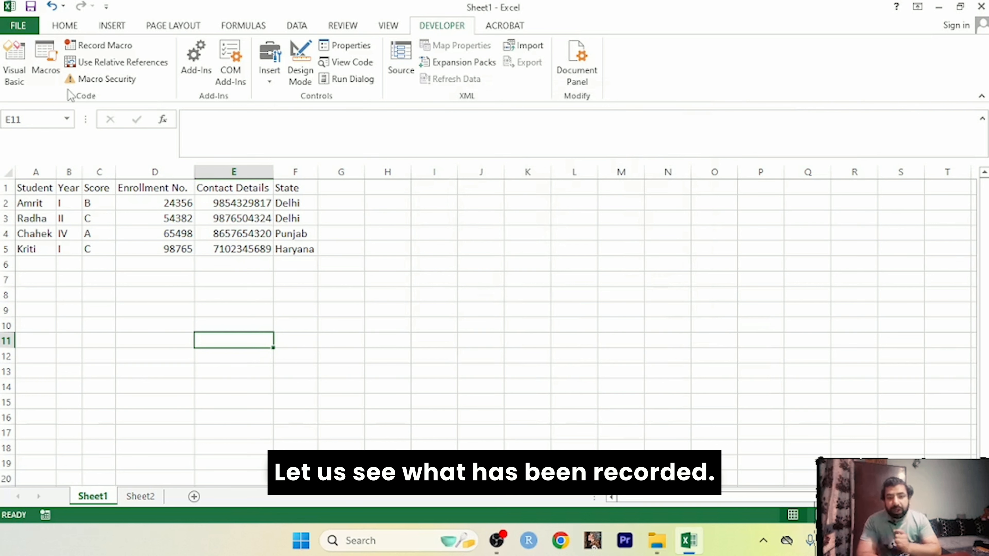
pyautogui.click(46, 58)
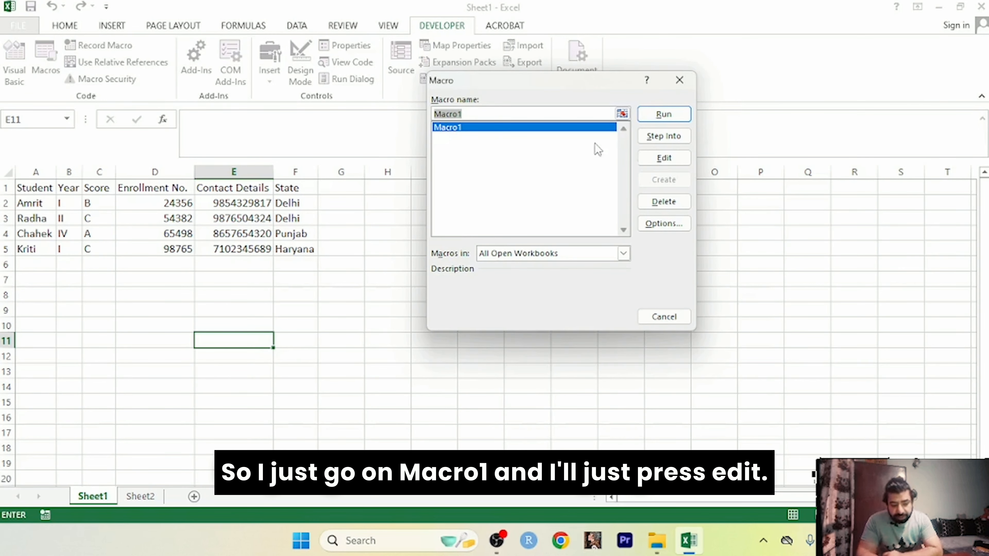
pyautogui.click(650, 162)
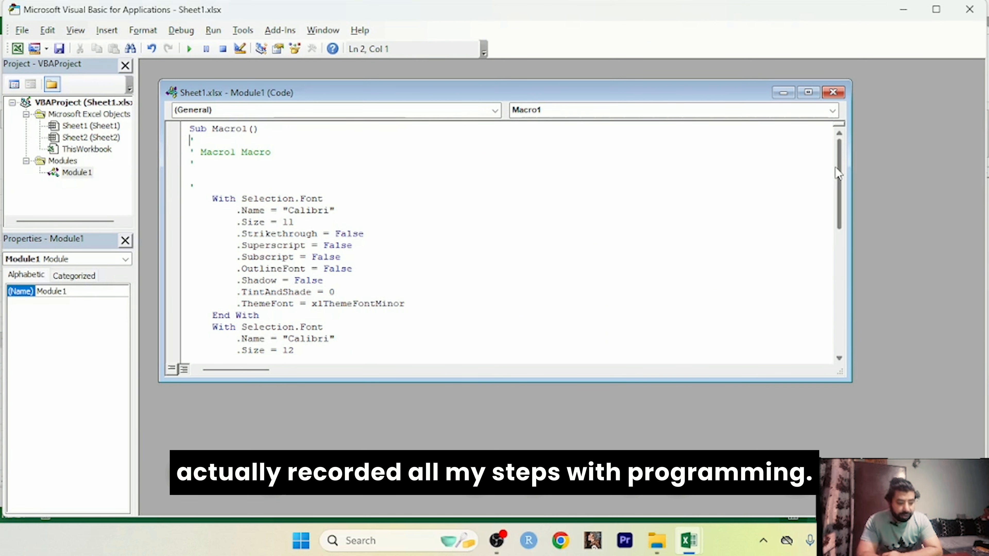
# Step: Scroll through Macro1's code, highlighting the Macro1 comment and the recorded Bold and Italic lines
pyautogui.click(201, 151)
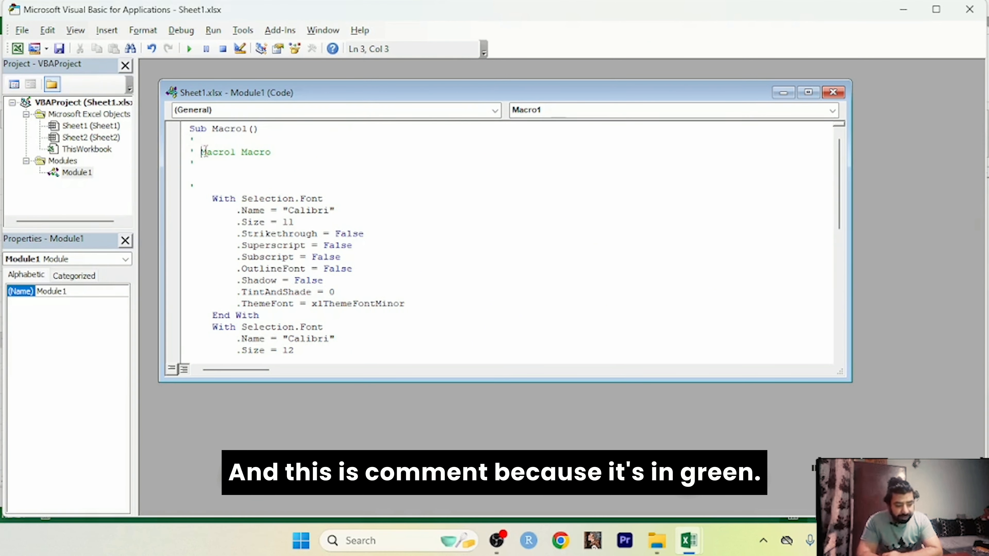
pyautogui.moveTo(202, 152); pyautogui.dragTo(287, 152)
pyautogui.click(287, 152)
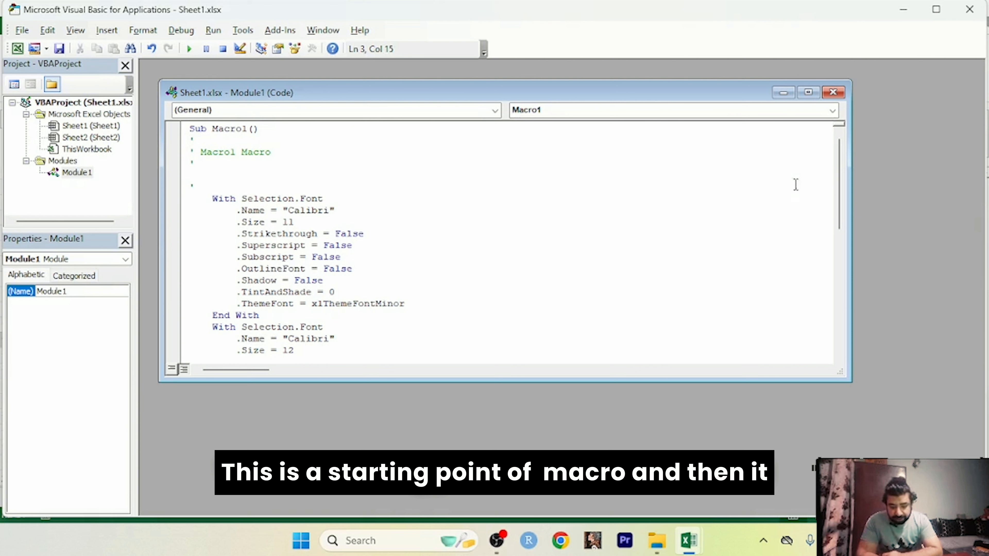
pyautogui.moveTo(842, 172); pyautogui.dragTo(842, 187)
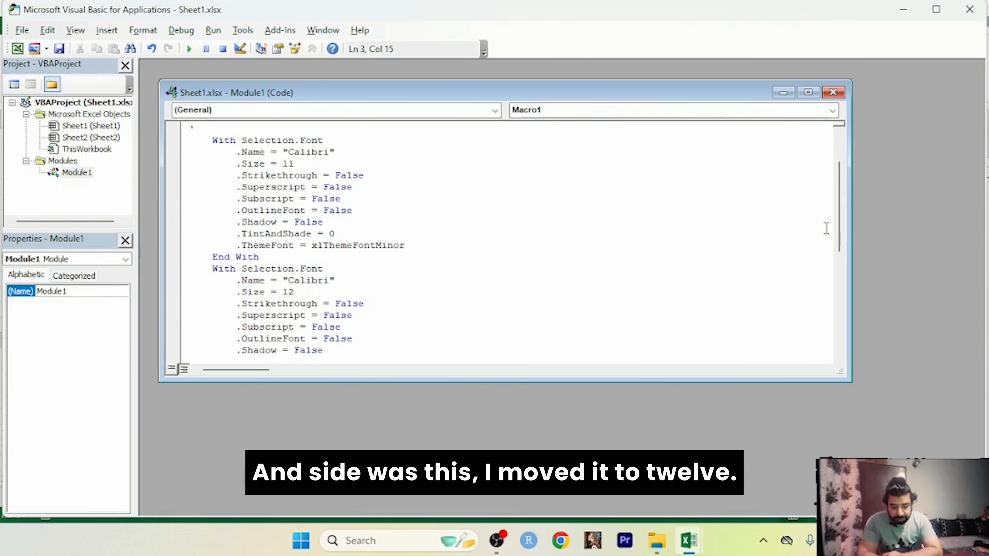
pyautogui.moveTo(841, 225); pyautogui.dragTo(842, 233)
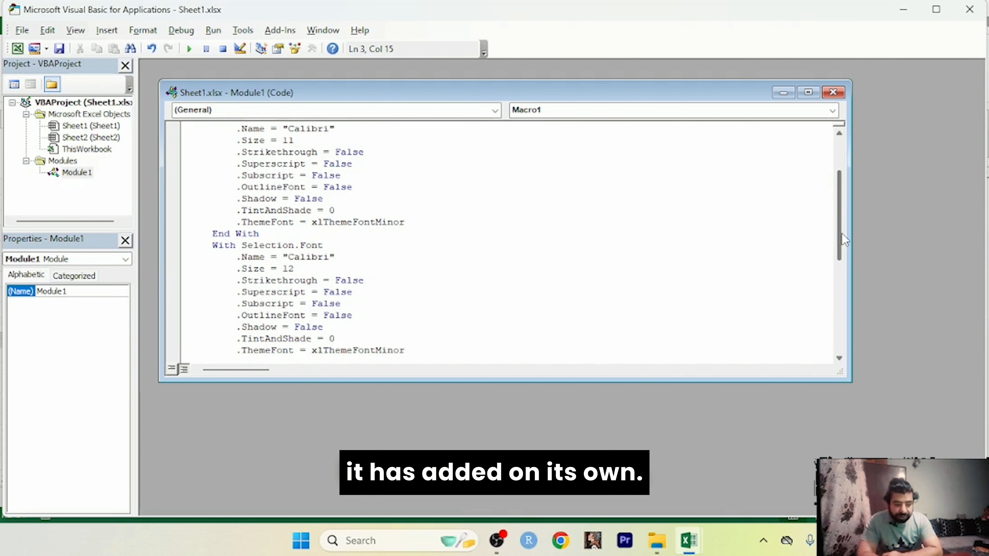
pyautogui.moveTo(842, 234); pyautogui.dragTo(839, 298)
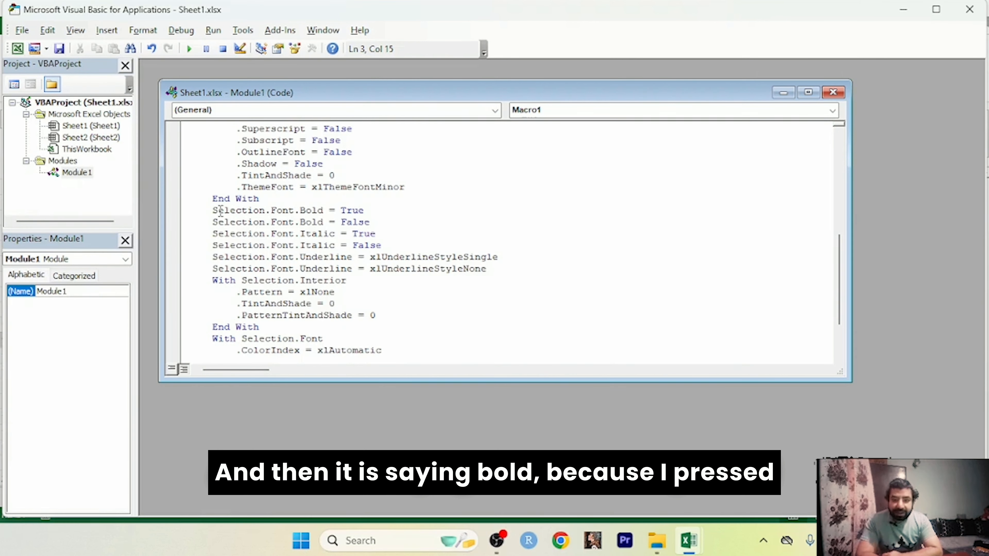
pyautogui.moveTo(300, 211); pyautogui.dragTo(386, 220)
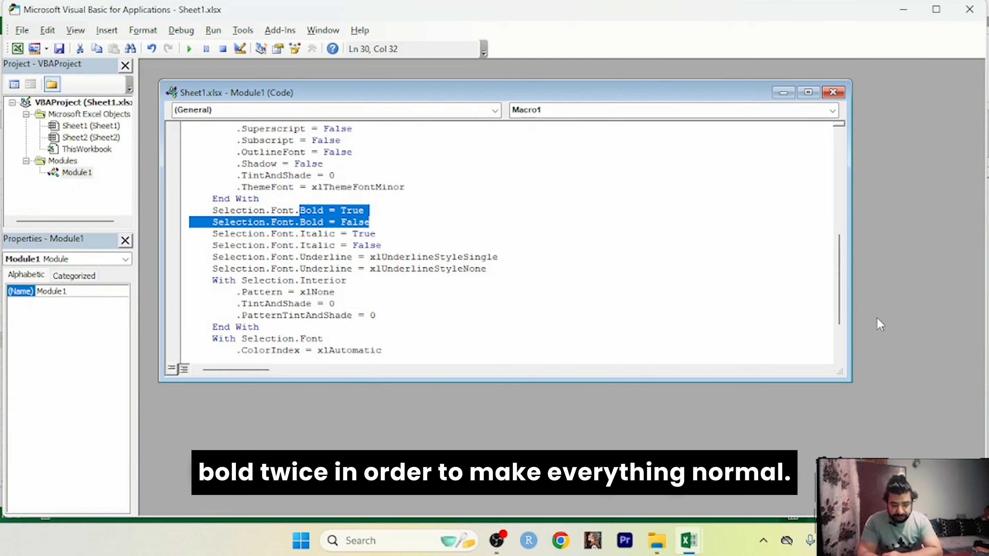
pyautogui.moveTo(842, 313); pyautogui.dragTo(843, 322)
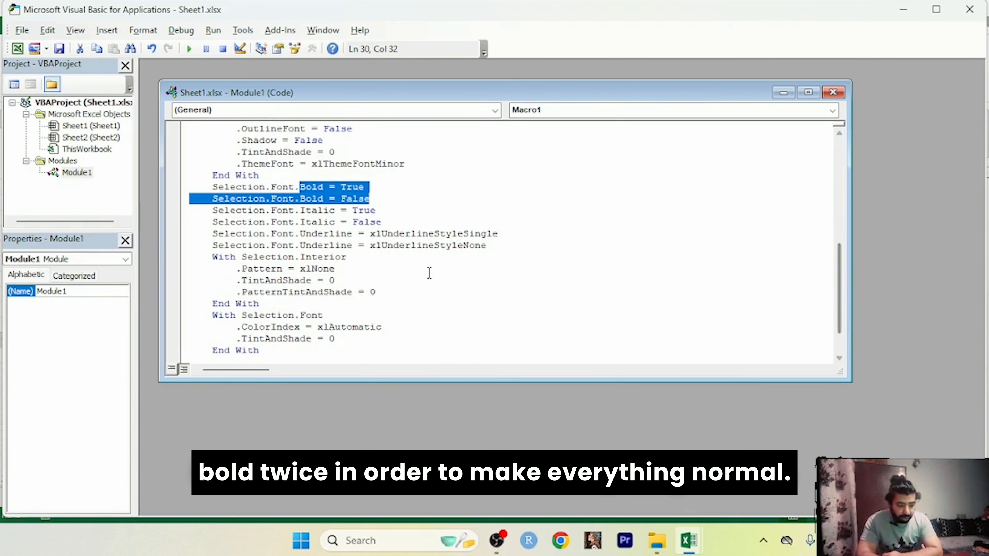
pyautogui.moveTo(305, 210); pyautogui.dragTo(357, 210)
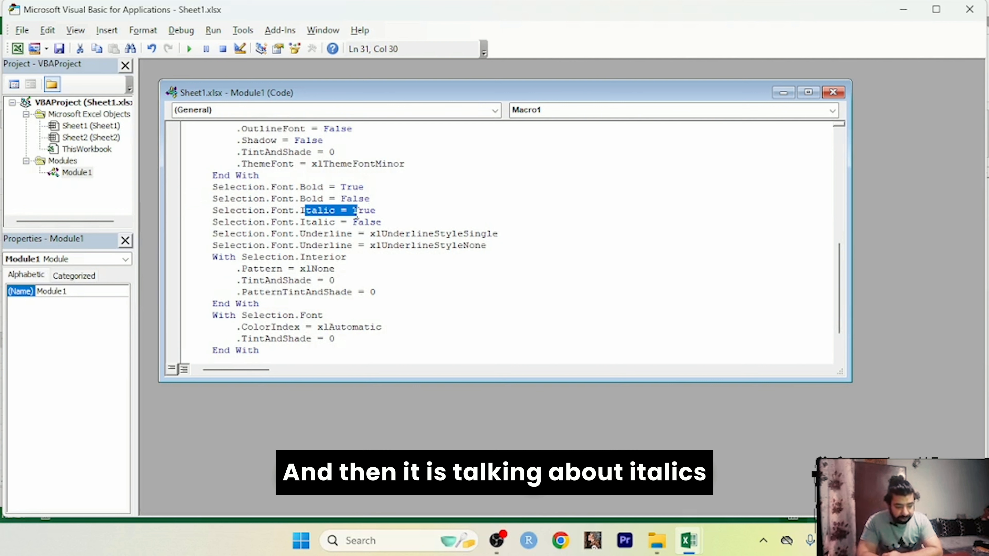
# Step: Close Module1's code window and the VBA editor, returning to Sheet1
pyautogui.click(833, 94)
pyautogui.click(969, 9)
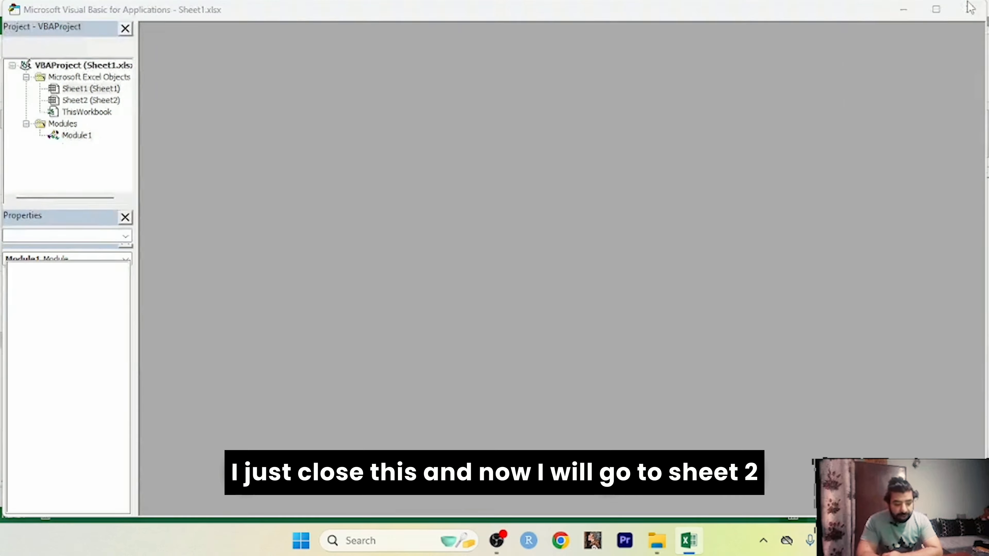
pyautogui.click(386, 220)
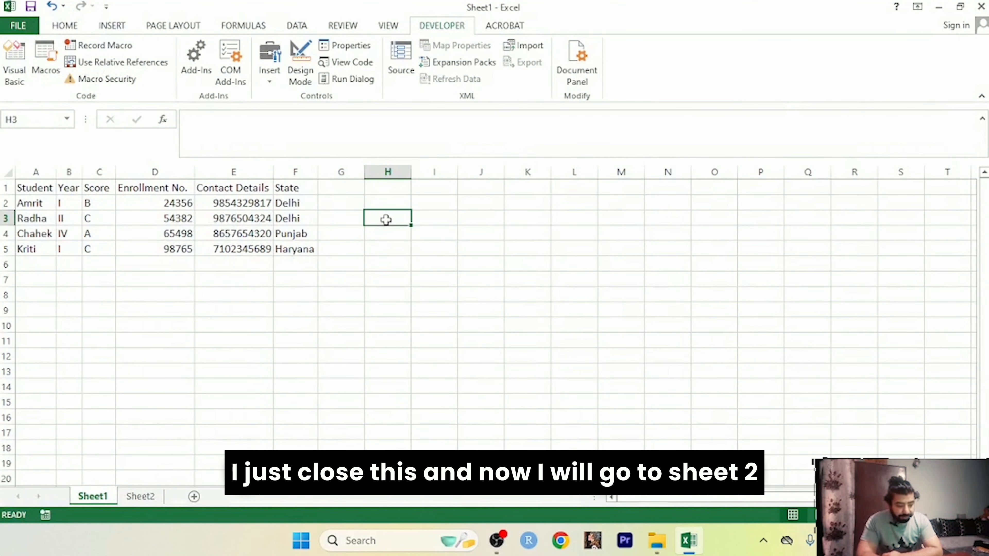
# Step: Select Sheet2's student table A1:F7 and run Macro1 on it
pyautogui.click(140, 497)
pyautogui.click(208, 353)
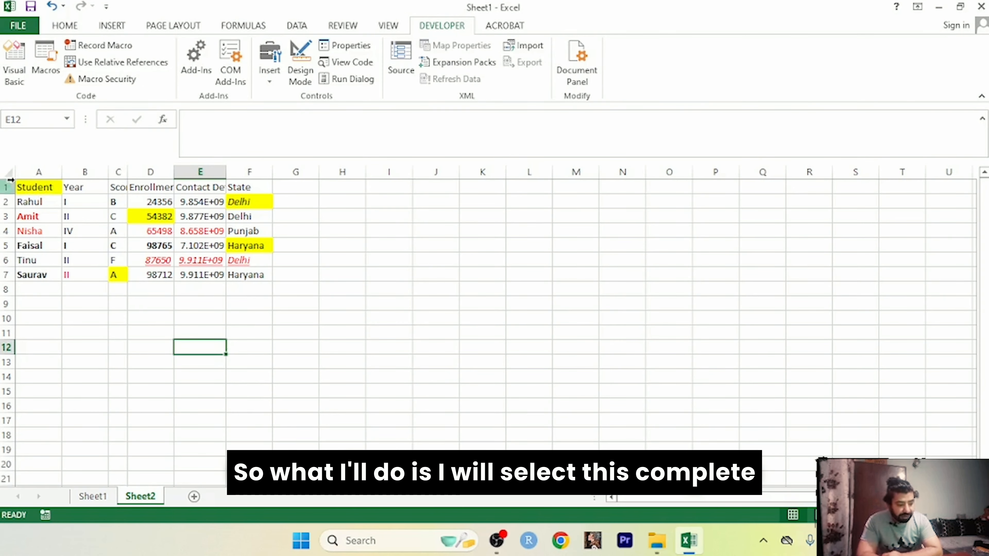
pyautogui.moveTo(24, 187); pyautogui.dragTo(261, 269)
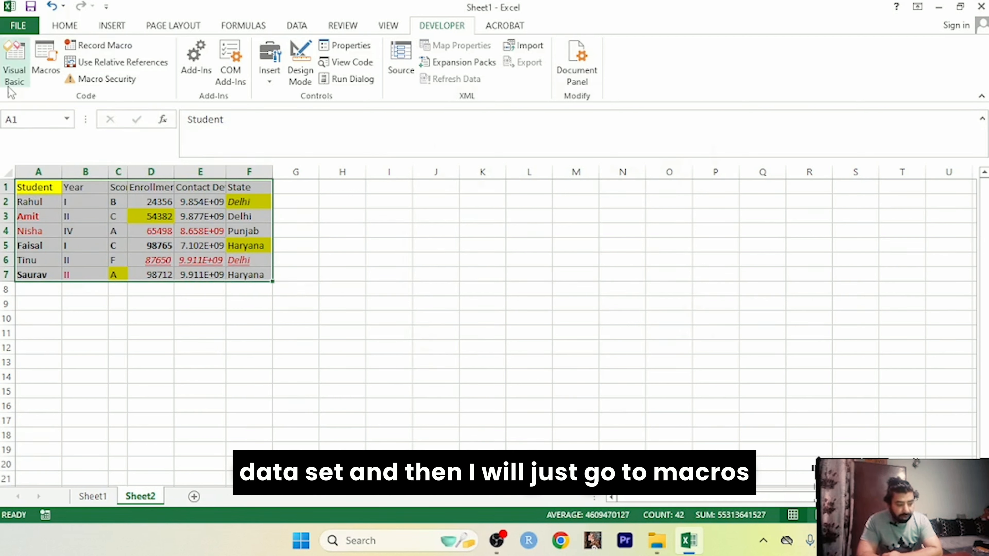
pyautogui.click(38, 67)
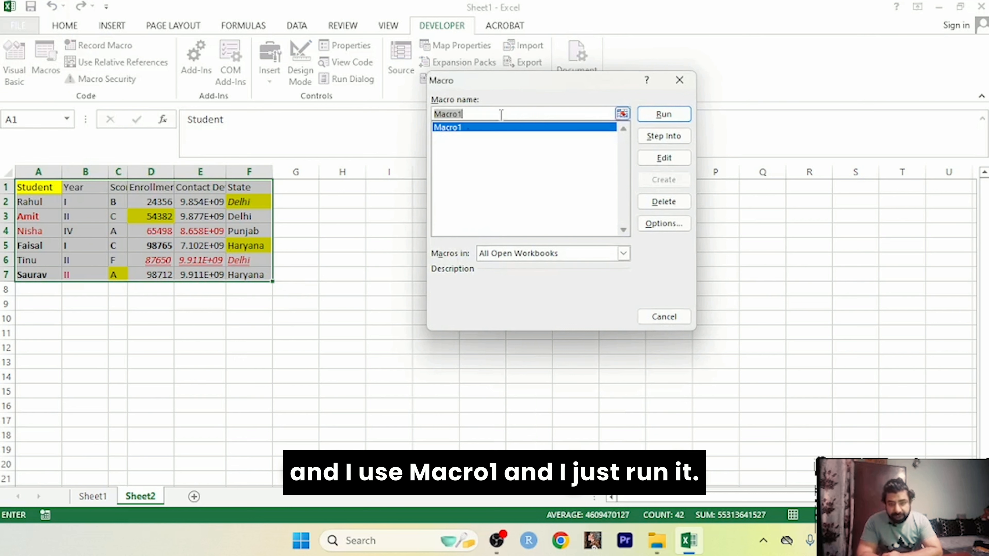
pyautogui.click(657, 114)
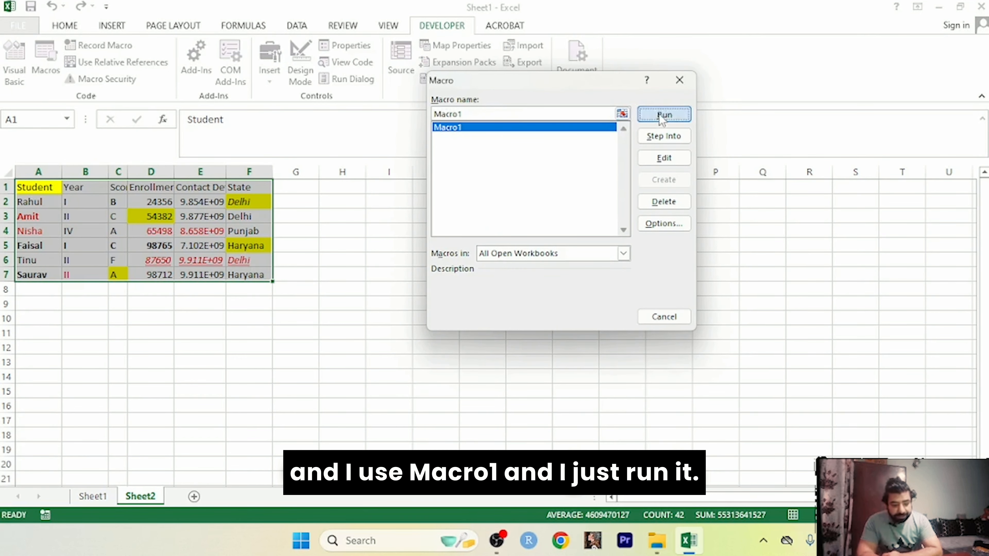
pyautogui.click(552, 279)
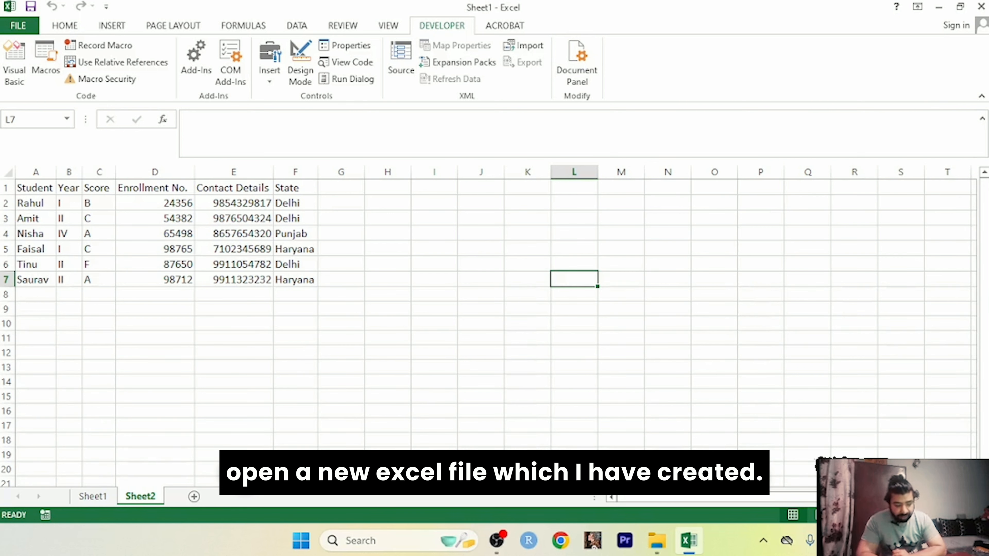
pyautogui.hotkey('alt', 'Tab')
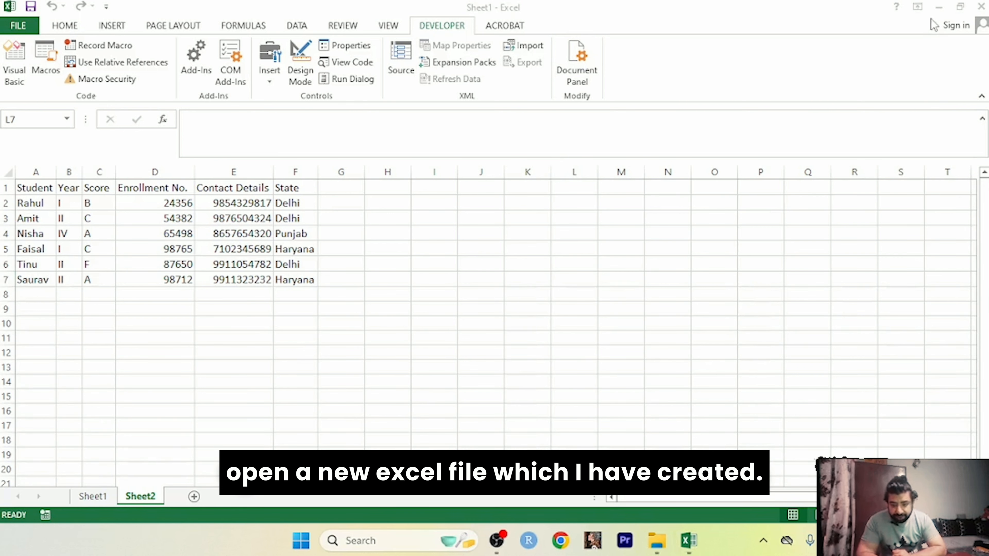
# Step: Minimize Excel and open the Sheet2 workbook from the desktop
pyautogui.click(936, 11)
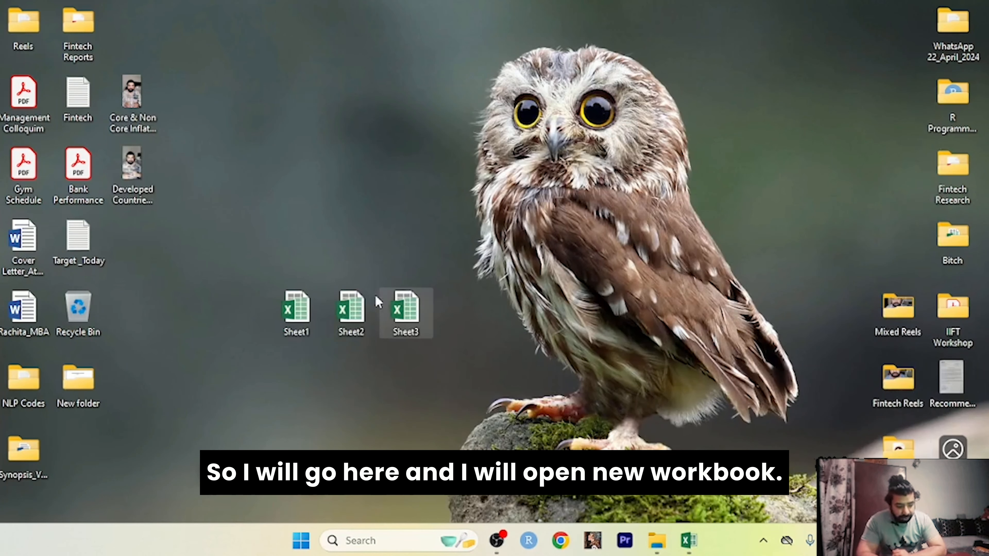
pyautogui.doubleClick(364, 301)
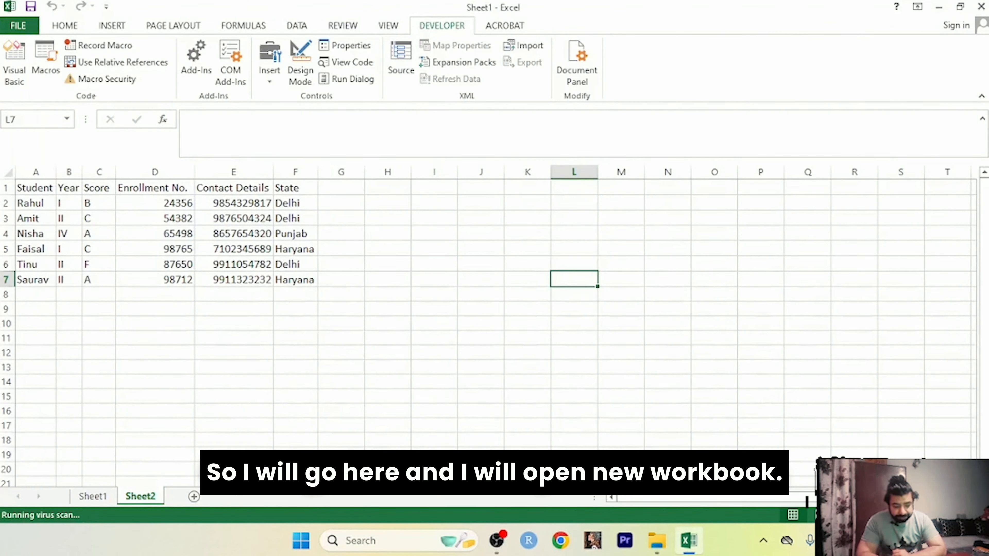
pyautogui.click(466, 401)
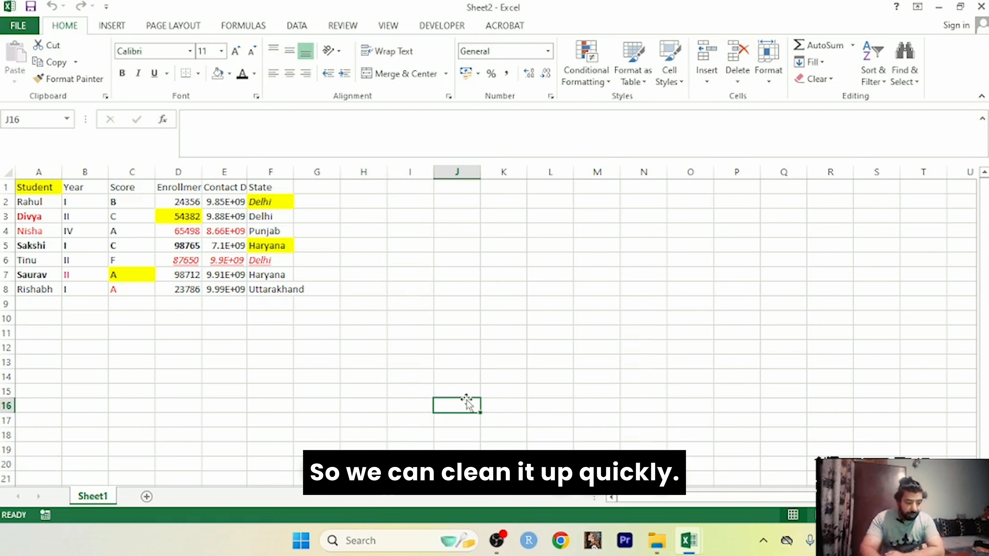
# Step: Select A1:F8 in the Sheet2 workbook and run Sheet1.xlsx!Macro1 on it
pyautogui.click(23, 188)
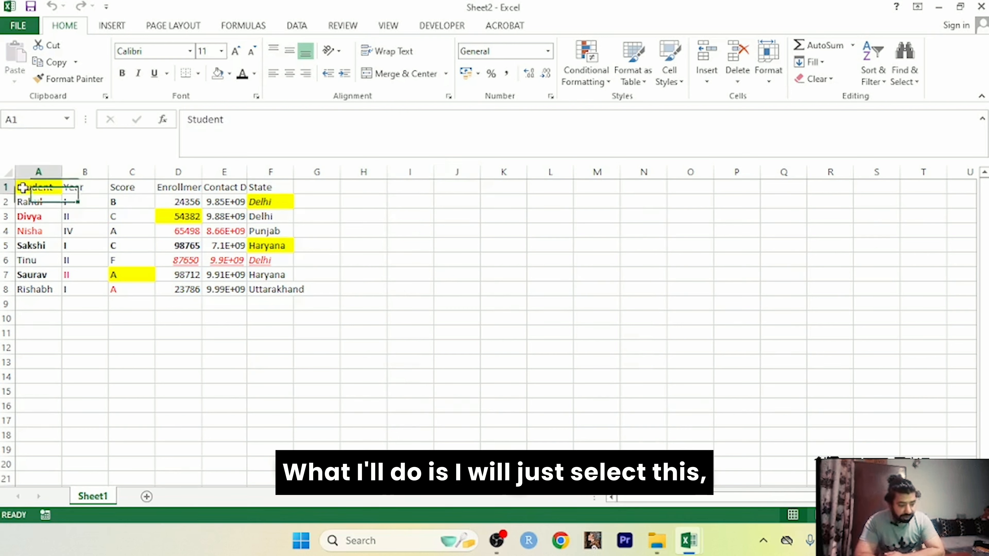
pyautogui.moveTo(23, 187)
pyautogui.mouseDown()
pyautogui.moveTo(273, 245)
pyautogui.moveTo(277, 289)
pyautogui.mouseUp()
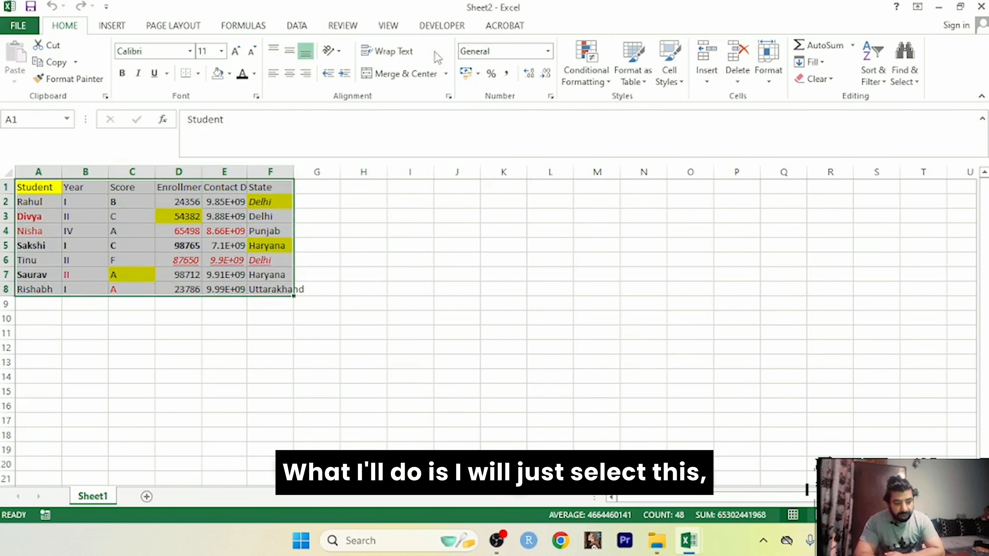
pyautogui.click(436, 29)
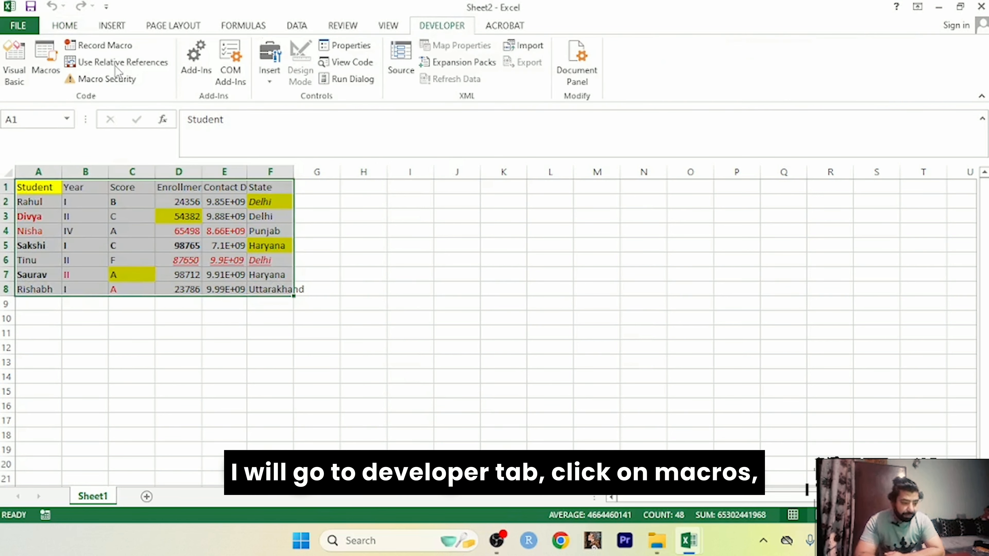
pyautogui.click(46, 63)
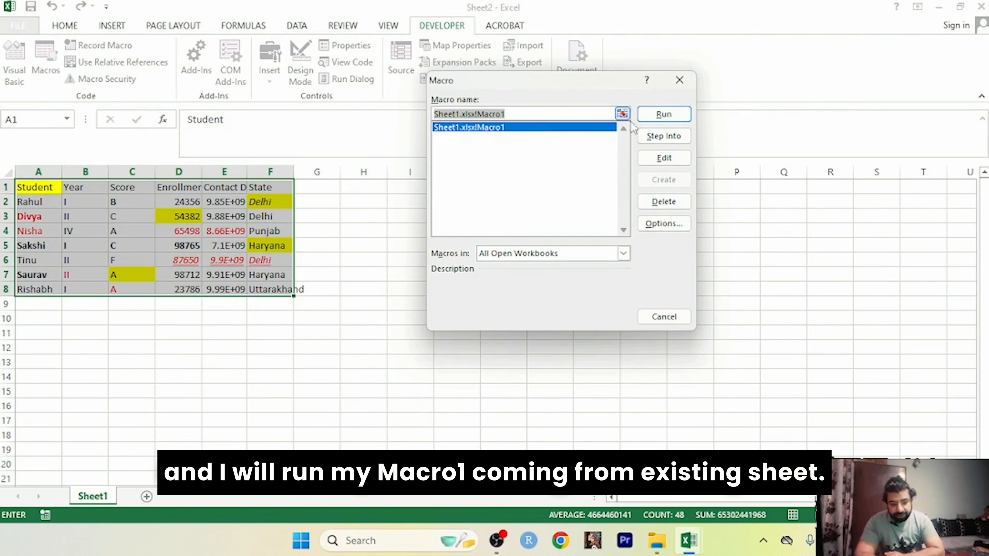
pyautogui.click(663, 115)
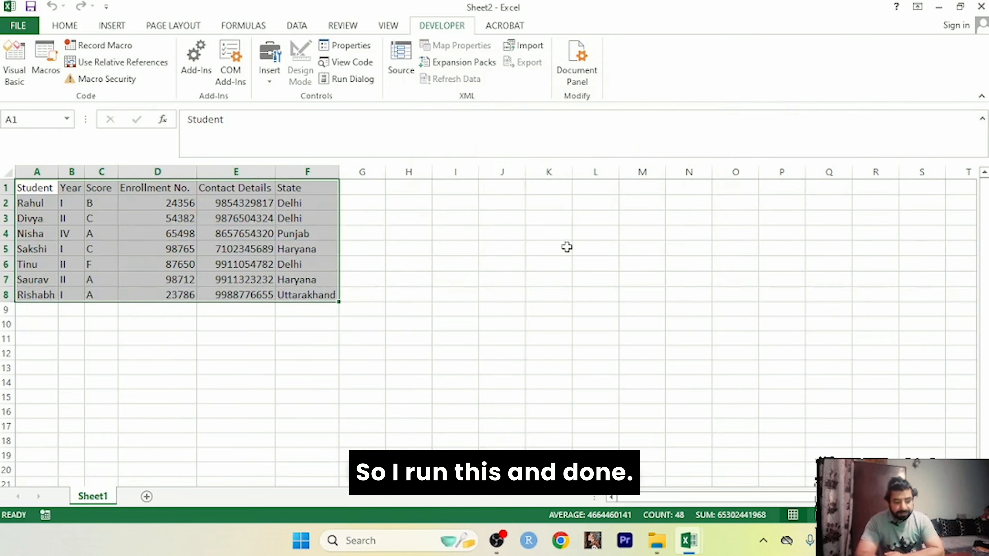
pyautogui.click(566, 247)
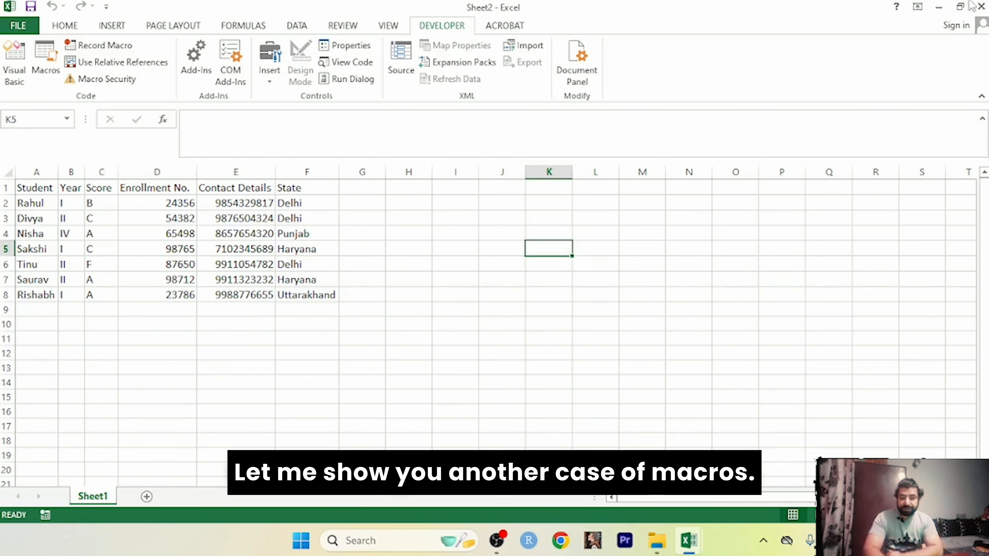
pyautogui.click(981, 7)
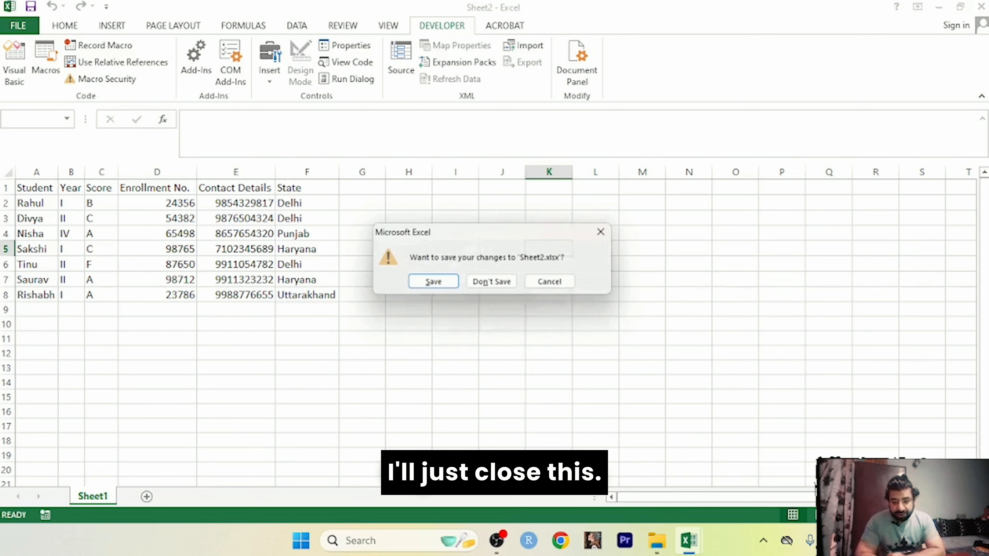
pyautogui.click(479, 284)
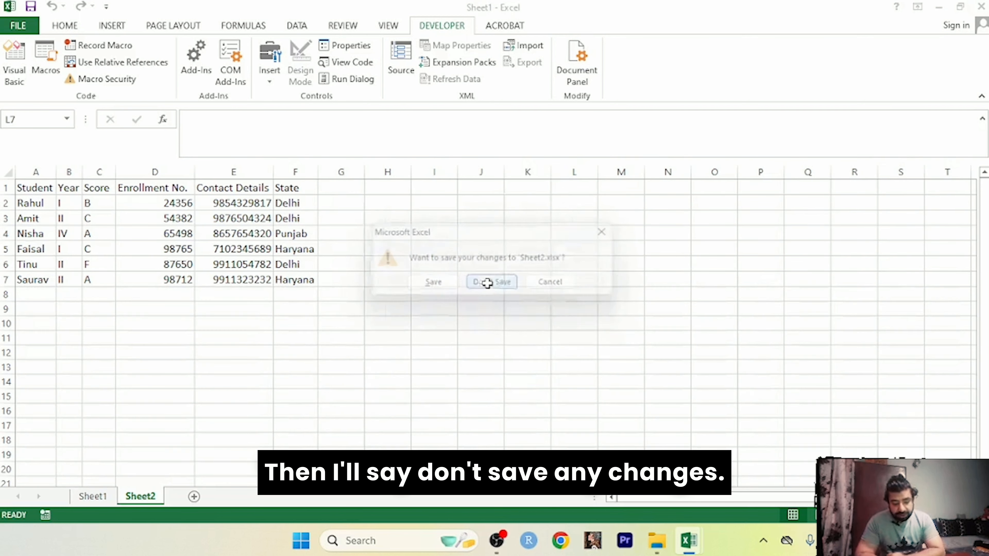
pyautogui.click(980, 6)
pyautogui.click(495, 295)
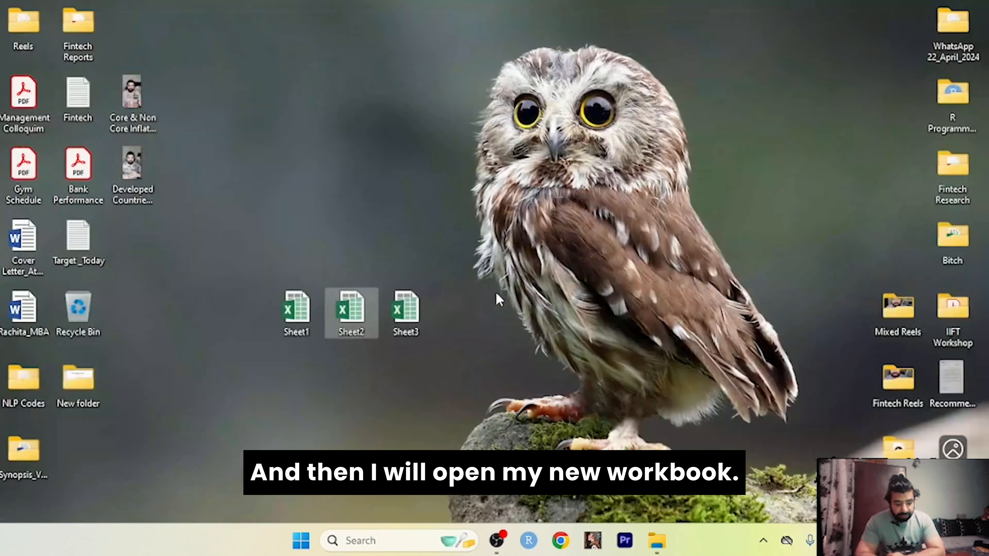
pyautogui.doubleClick(404, 318)
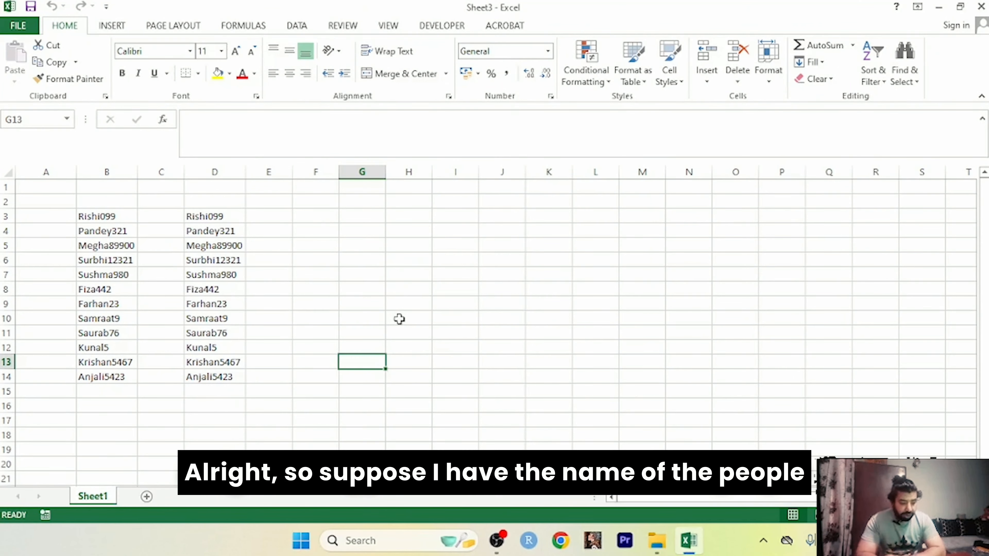
pyautogui.click(405, 289)
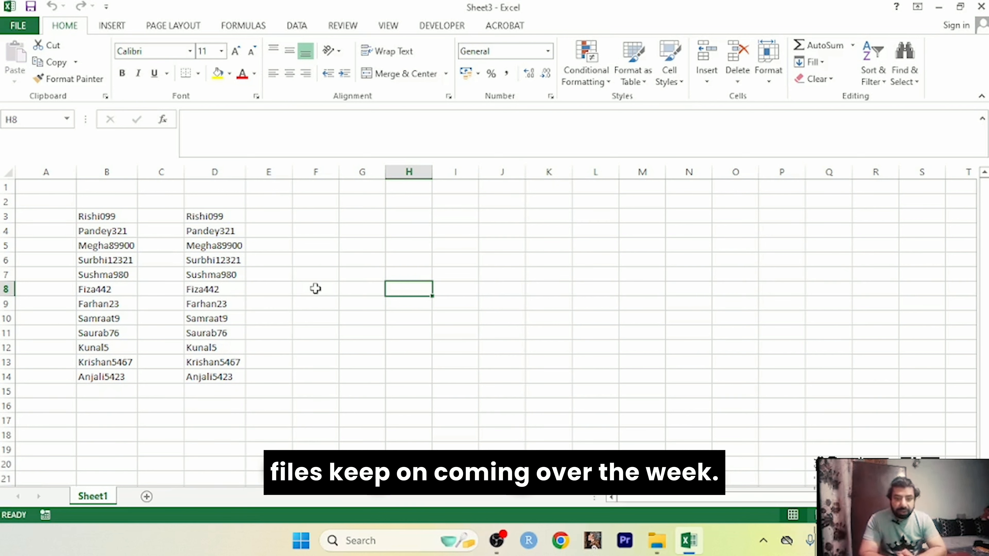
pyautogui.click(325, 378)
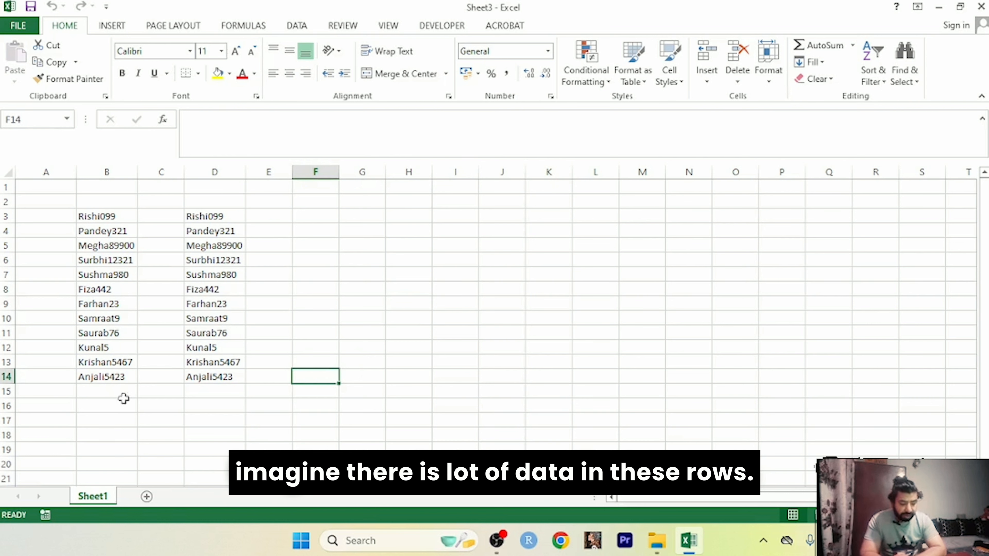
pyautogui.click(362, 298)
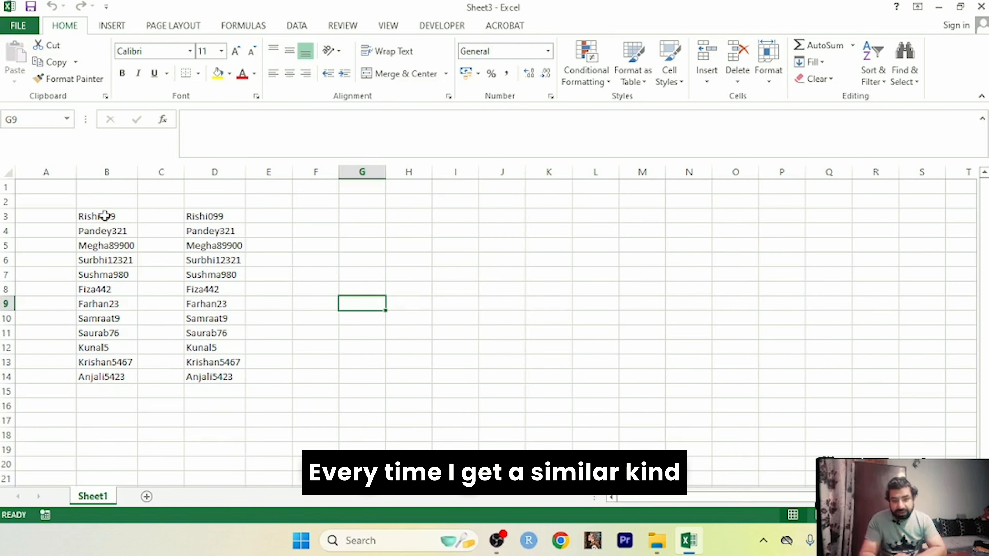
pyautogui.click(81, 216)
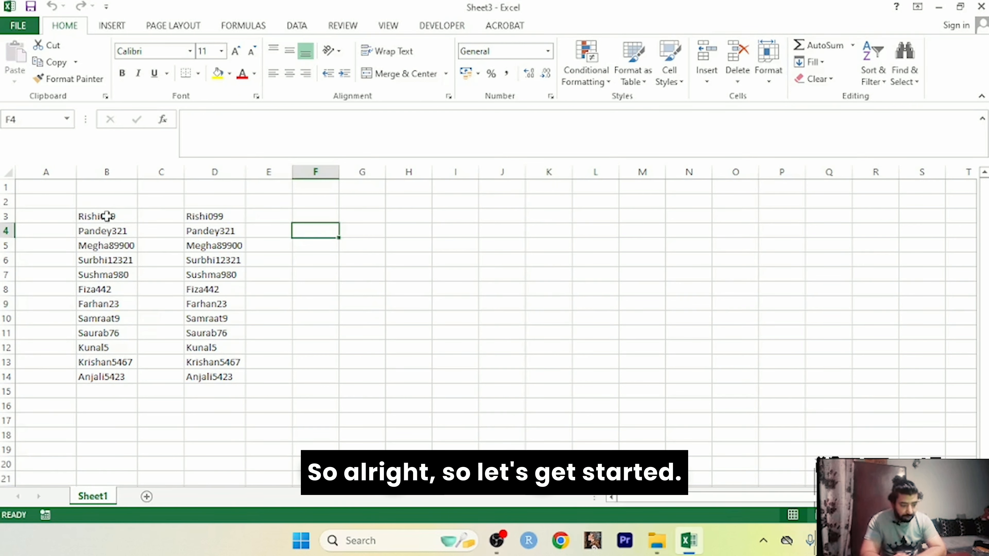
# Step: Select B3:B8 and start recording a macro renamed Macro2, stored in This Workbook
pyautogui.moveTo(107, 216); pyautogui.dragTo(109, 289)
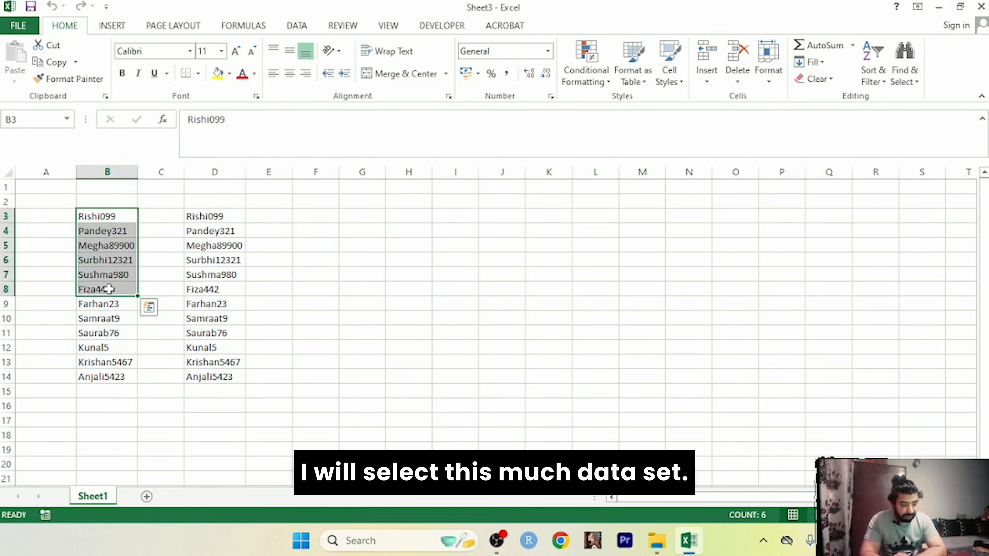
pyautogui.click(428, 31)
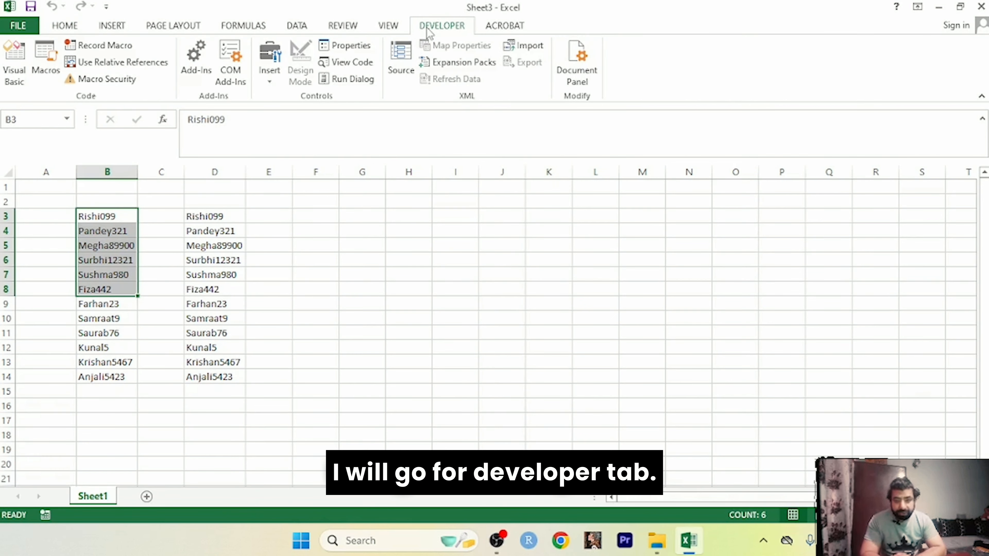
pyautogui.click(93, 51)
pyautogui.click(482, 140)
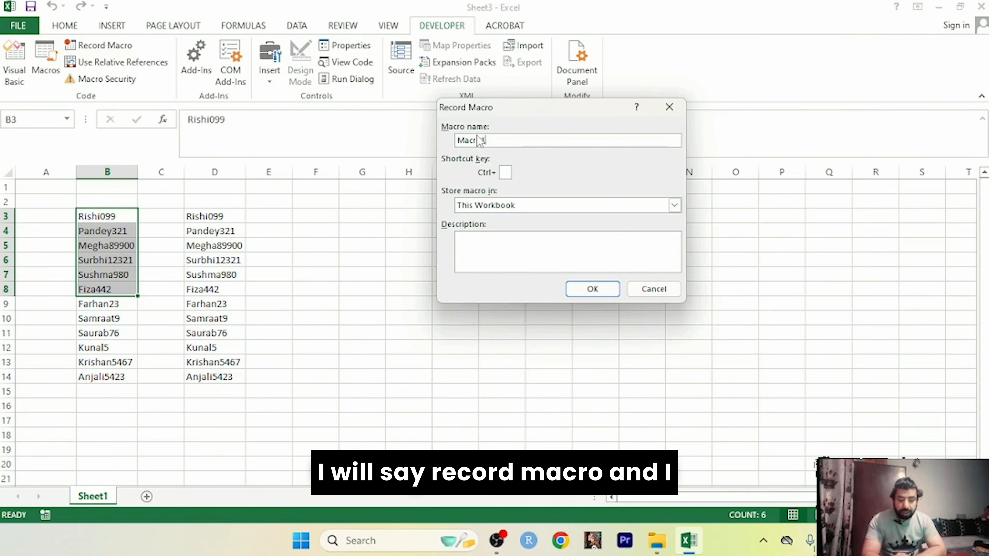
pyautogui.press('BackSpace')
pyautogui.press('BackSpace')
pyautogui.write('o2')
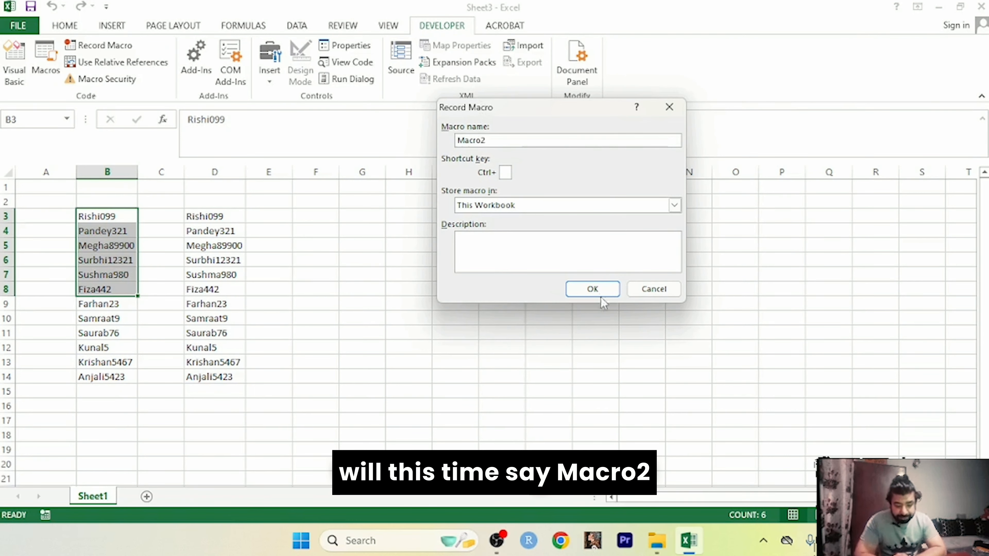
pyautogui.click(581, 296)
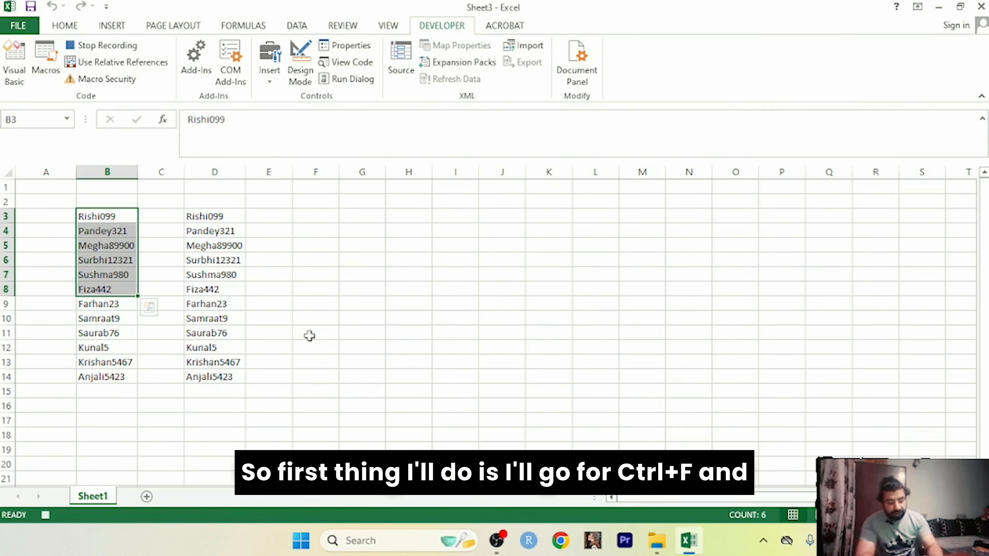
# Step: Use Find and Replace to replace digits 0, 1, 2, 3 and 4 with nothing in the selected names
pyautogui.hotkey('ctrl', 'f')
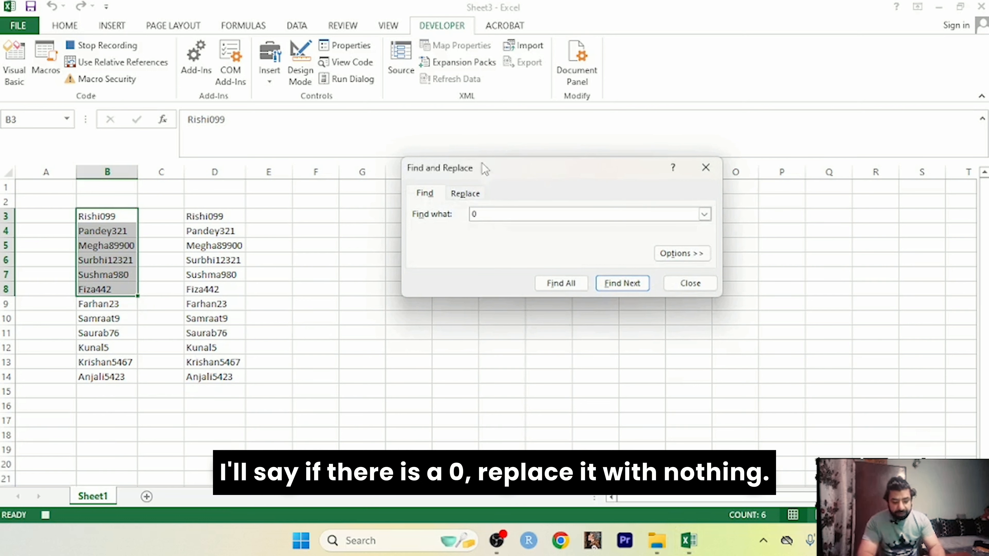
pyautogui.click(476, 193)
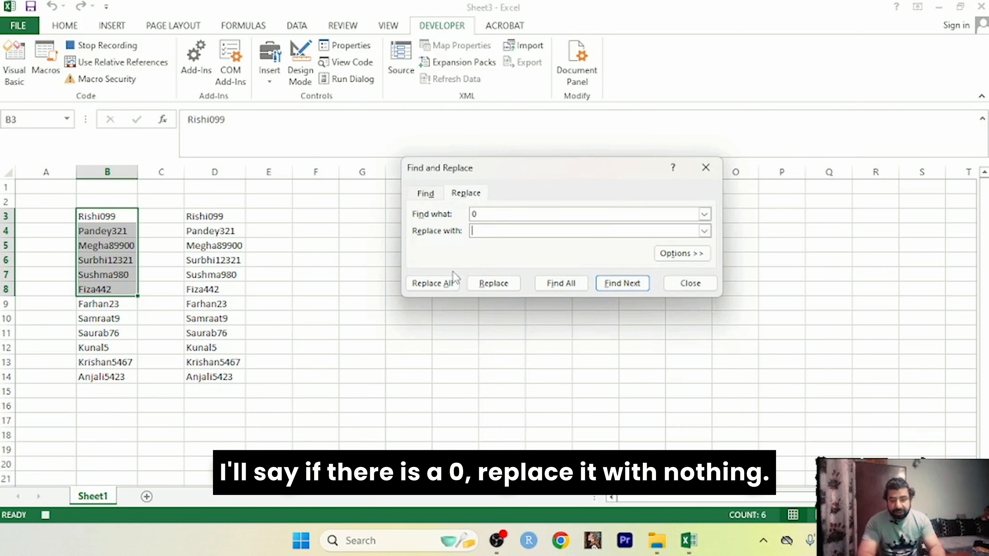
pyautogui.click(441, 283)
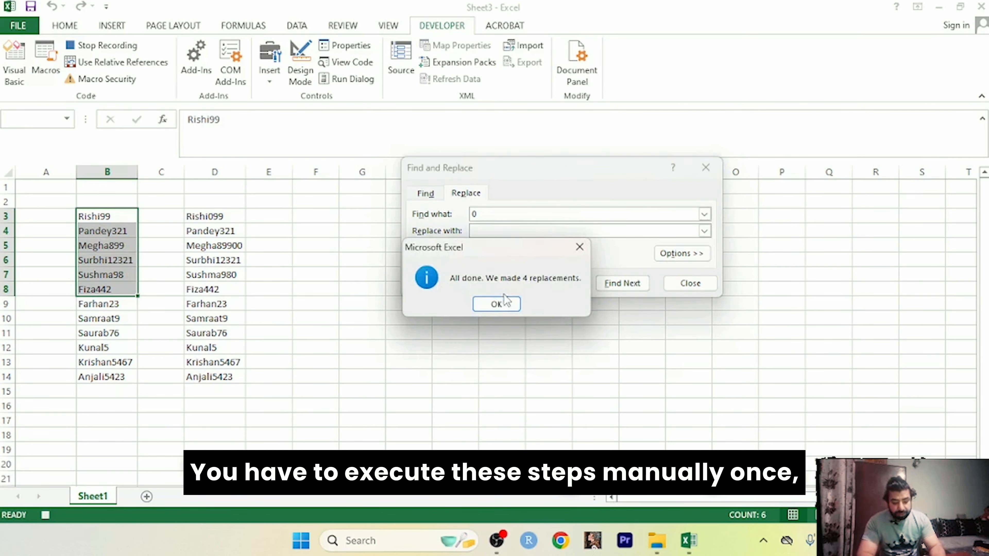
pyautogui.click(498, 302)
pyautogui.click(492, 213)
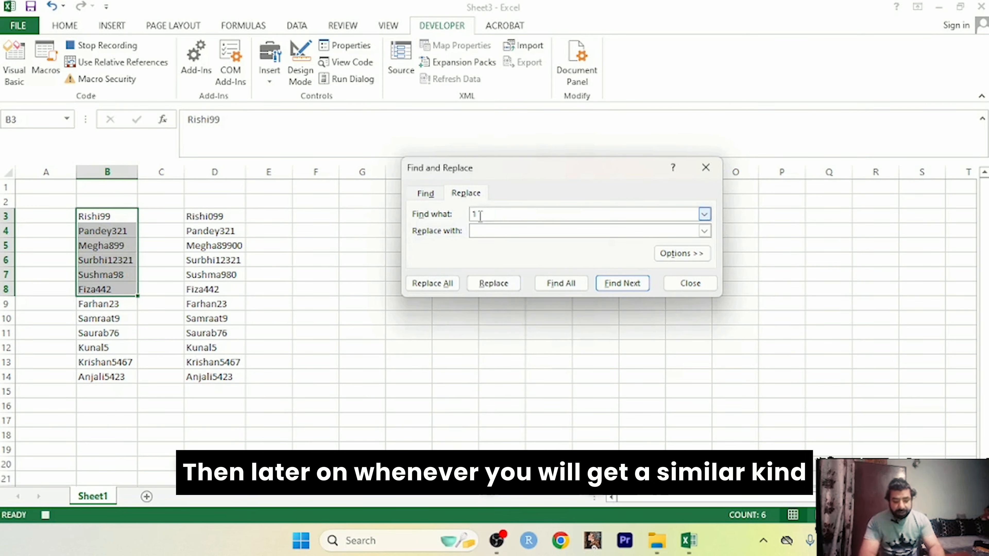
pyautogui.click(435, 275)
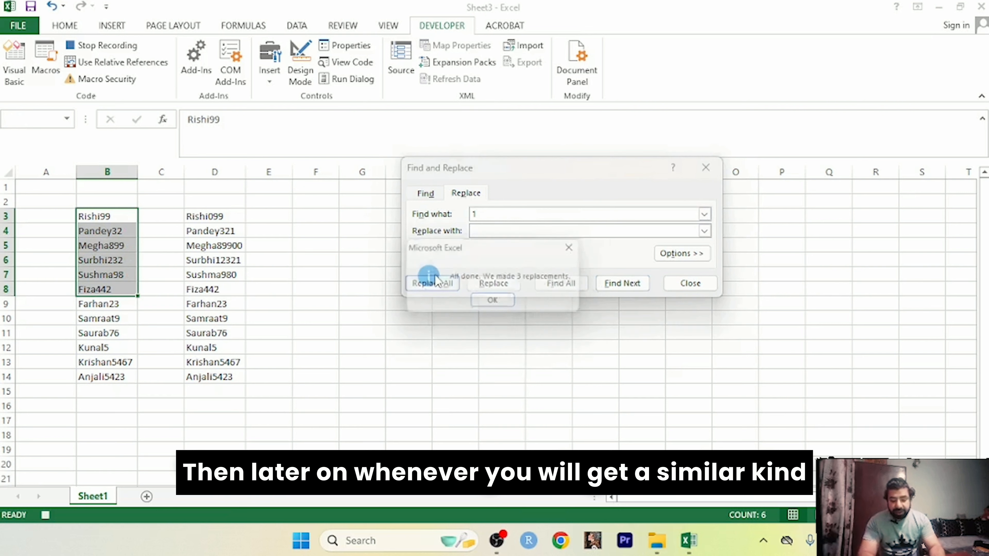
pyautogui.click(483, 303)
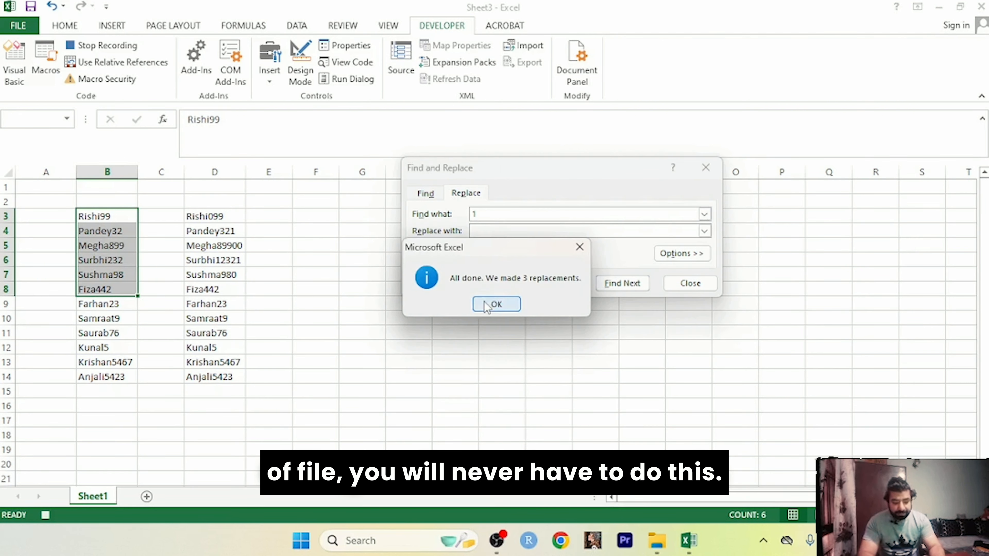
pyautogui.click(485, 220)
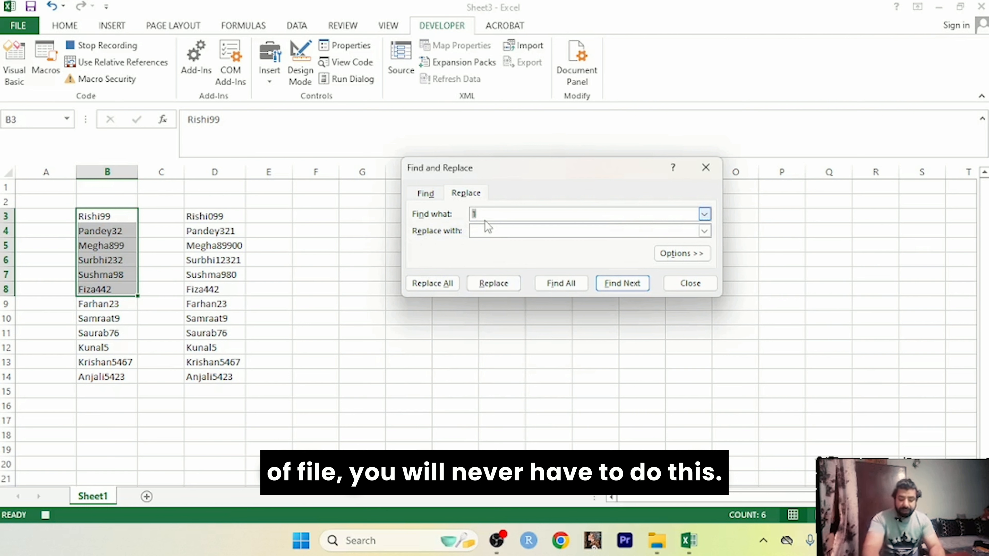
pyautogui.write('2')
pyautogui.click(440, 281)
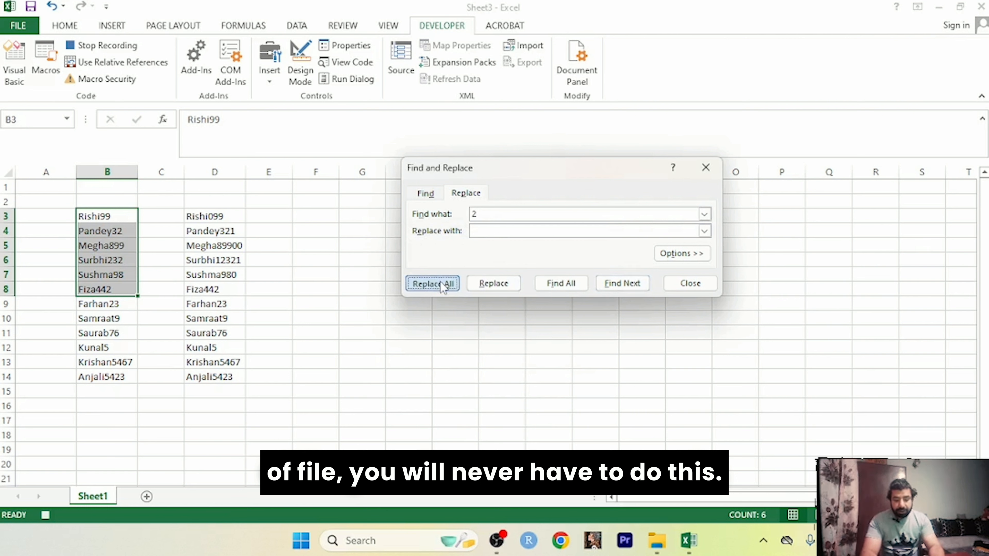
pyautogui.click(491, 304)
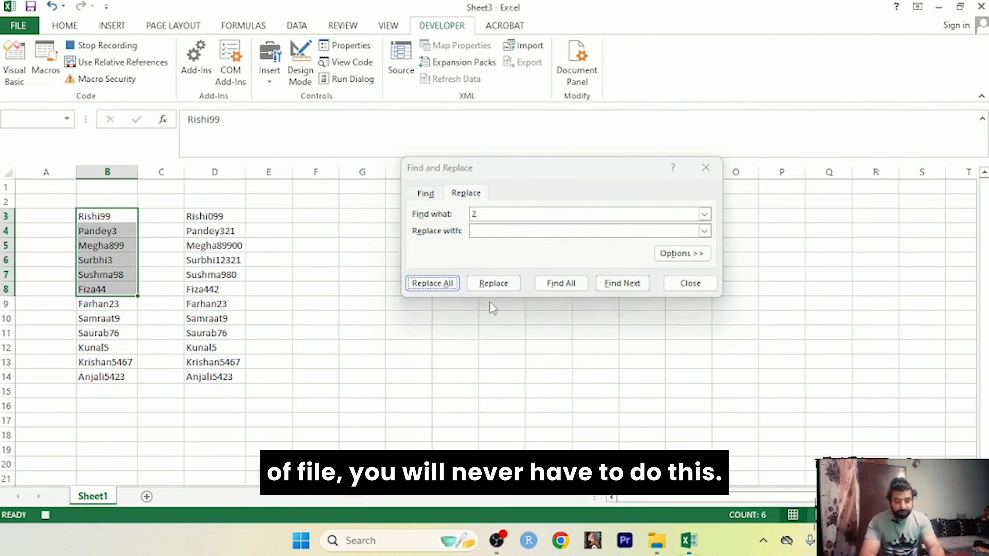
pyautogui.click(482, 216)
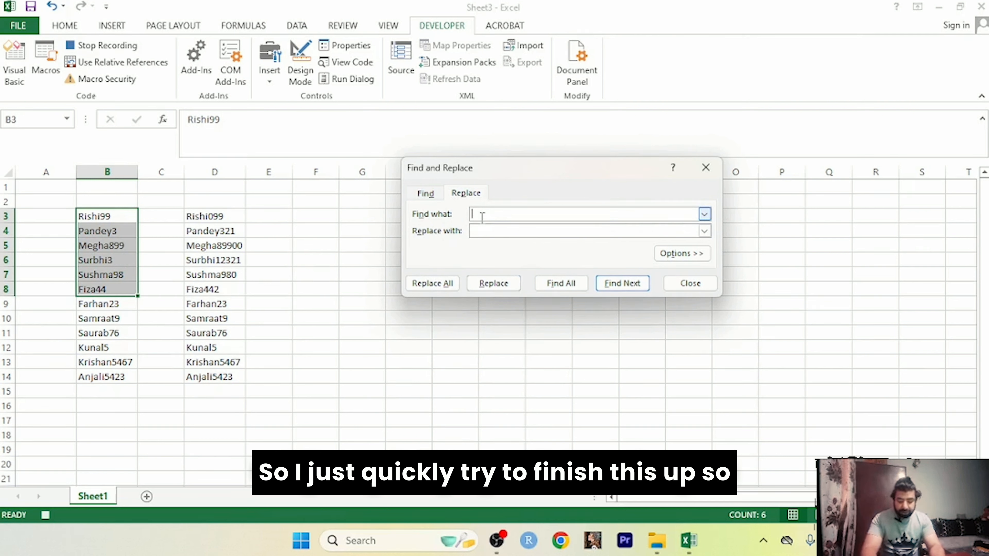
pyautogui.click(441, 282)
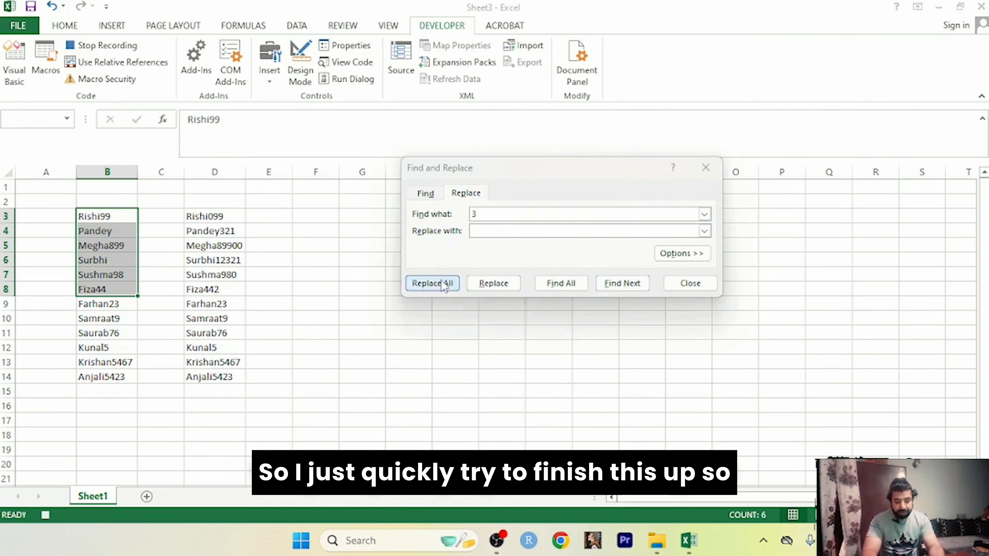
pyautogui.click(485, 306)
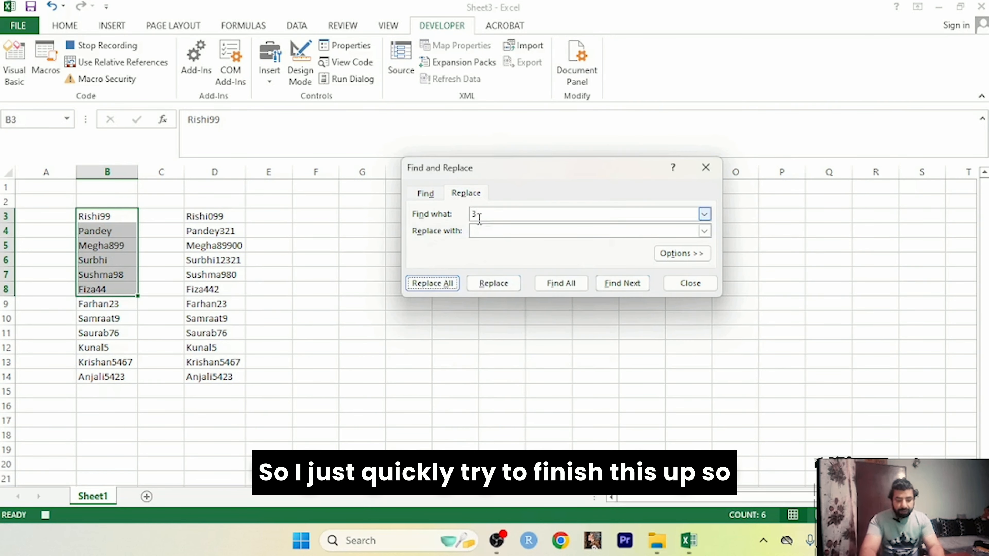
pyautogui.click(480, 216)
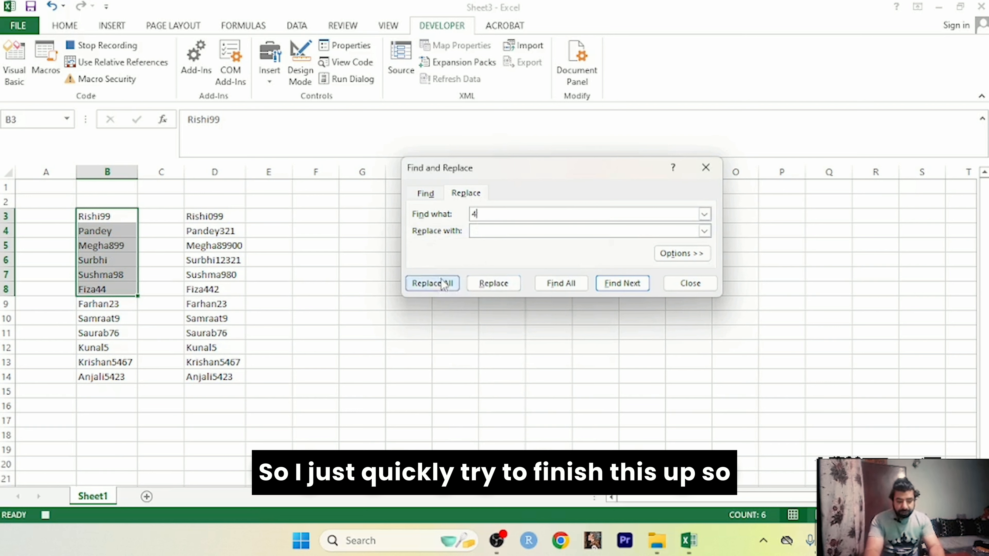
pyautogui.click(431, 285)
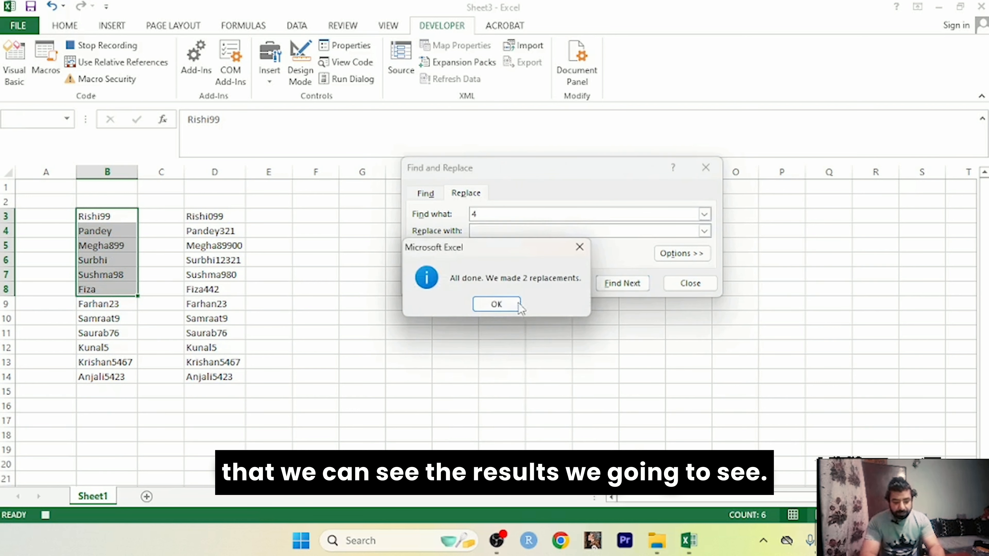
pyautogui.click(496, 304)
# Step: Replace the remaining digits 5, 6, 7, 8 and the last one with nothing, then close the dialog
pyautogui.click(501, 214)
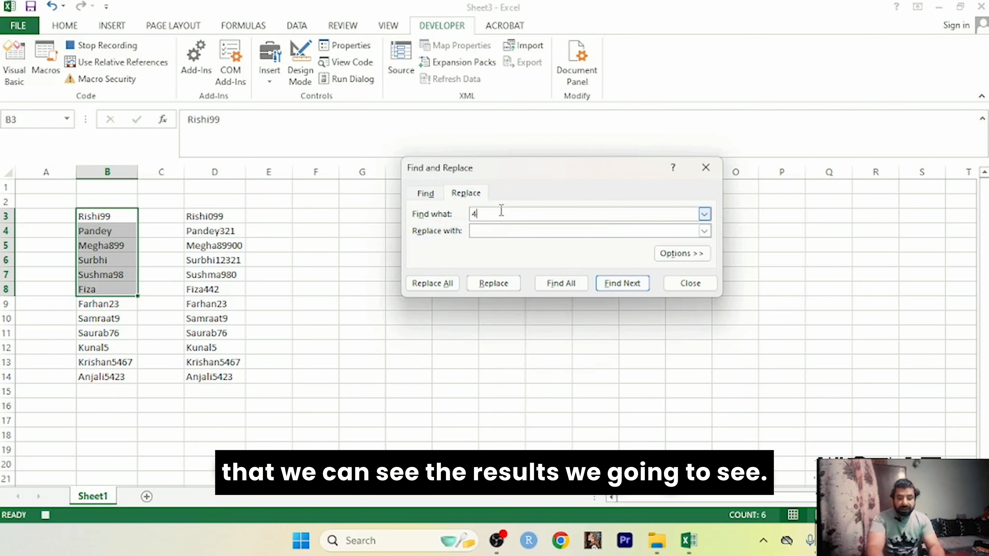
pyautogui.press('BackSpace')
pyautogui.click(431, 283)
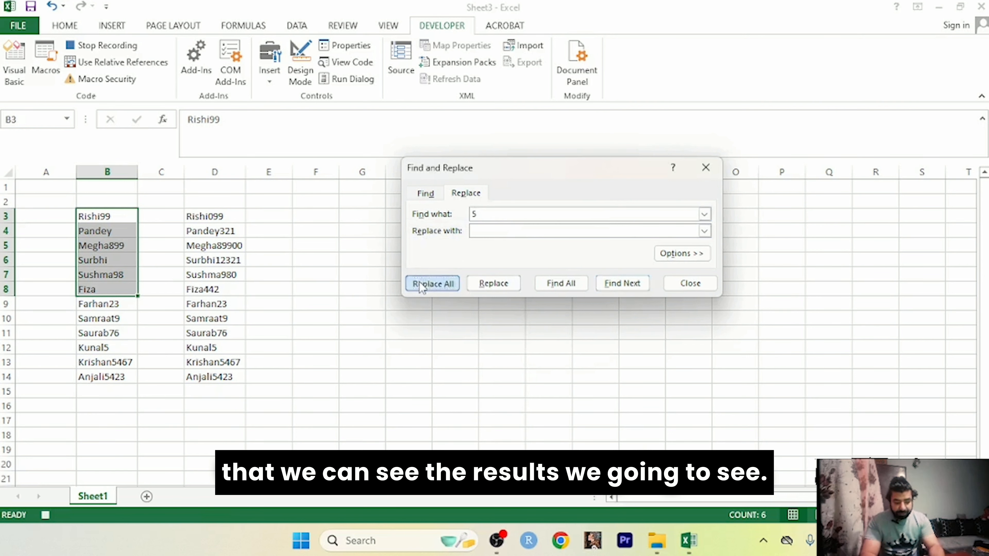
pyautogui.click(498, 309)
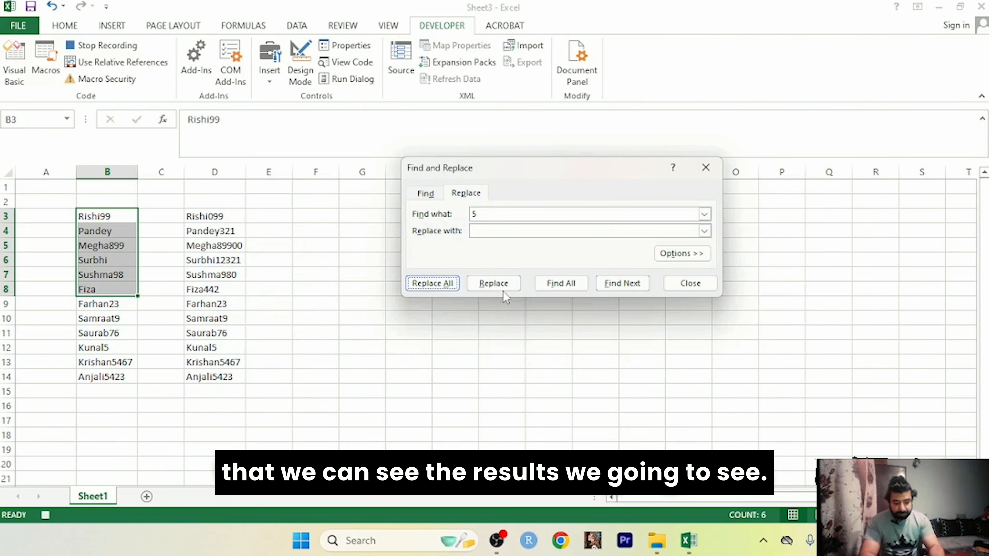
pyautogui.click(514, 215)
pyautogui.press('BackSpace')
pyautogui.write('6')
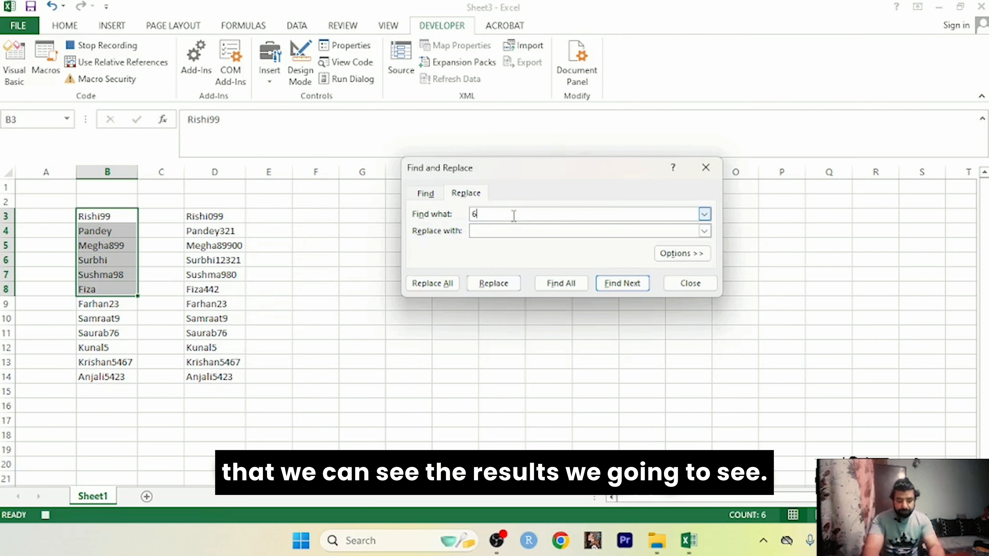
pyautogui.click(433, 284)
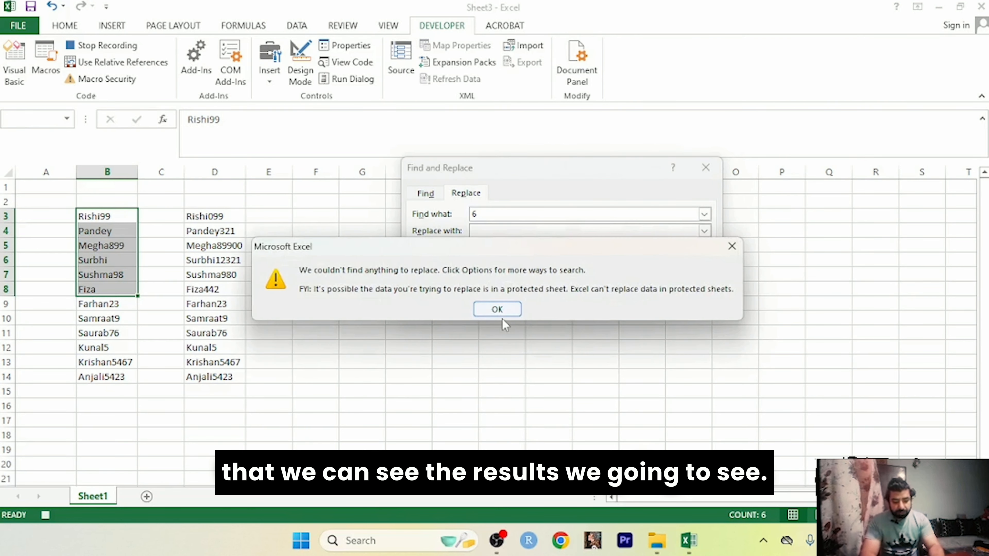
pyautogui.click(502, 310)
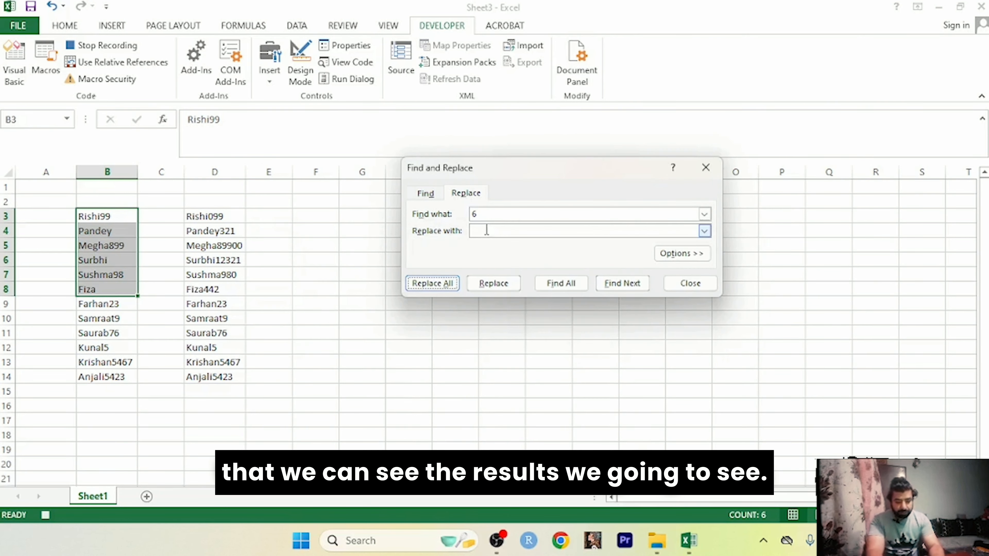
pyautogui.click(486, 216)
pyautogui.press('BackSpace')
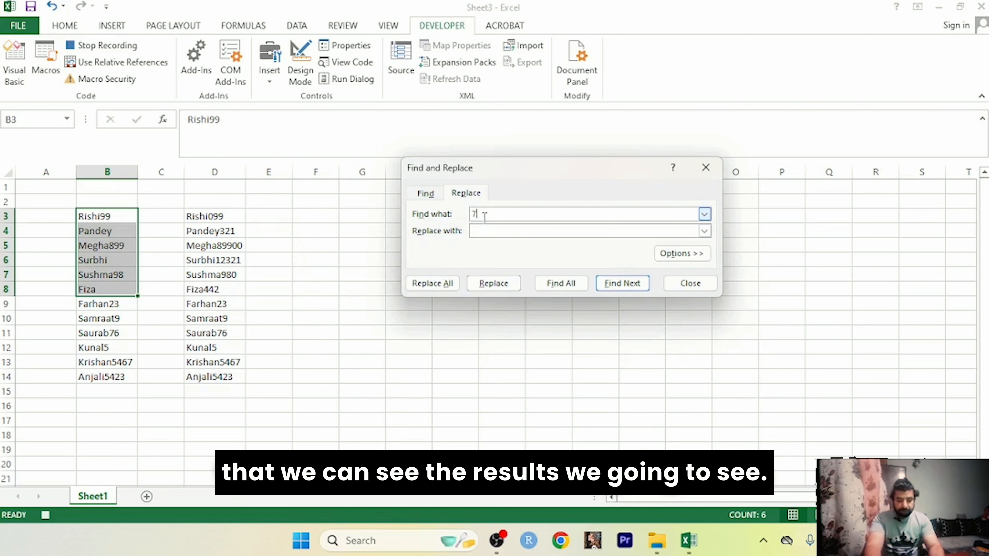
pyautogui.write('7')
pyautogui.click(429, 284)
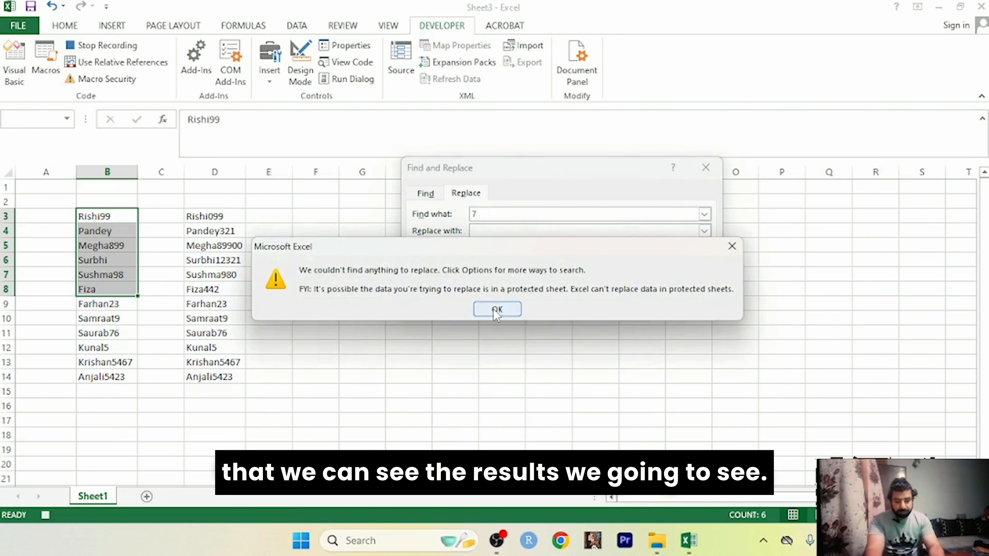
pyautogui.click(493, 310)
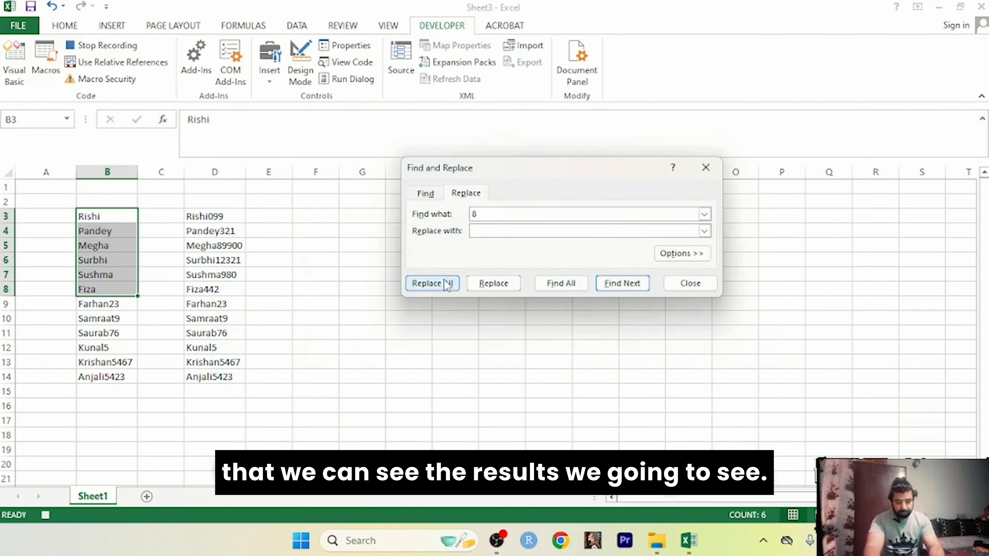
pyautogui.click(446, 284)
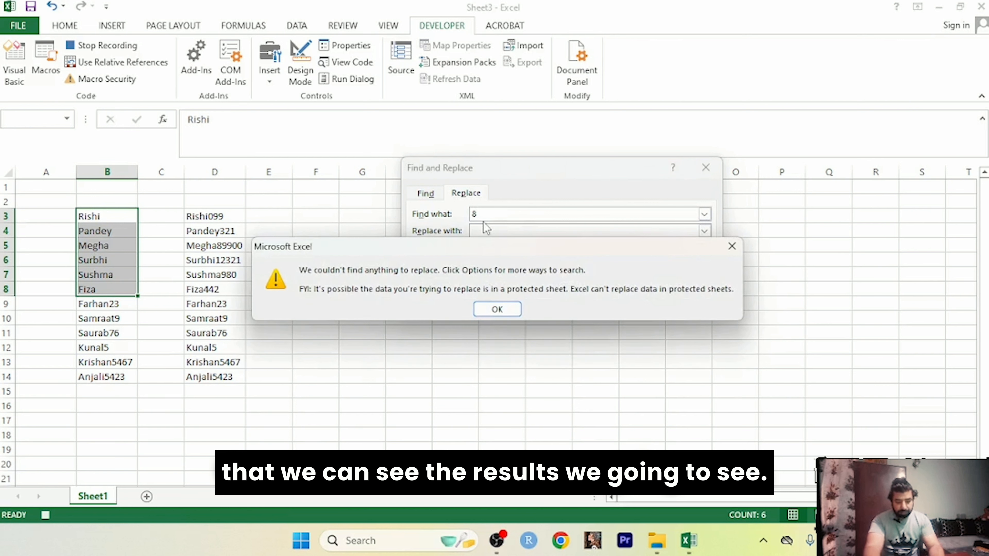
pyautogui.click(492, 309)
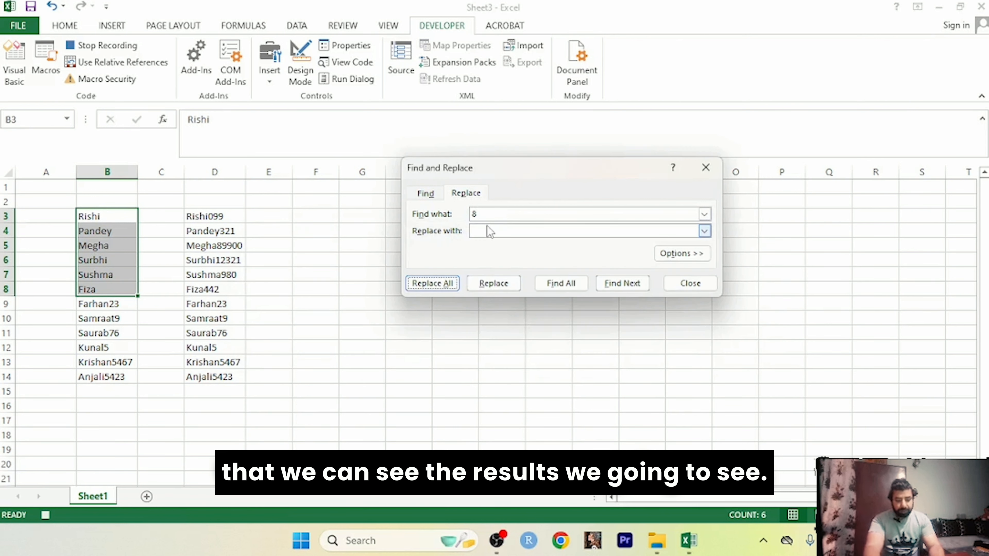
pyautogui.click(487, 215)
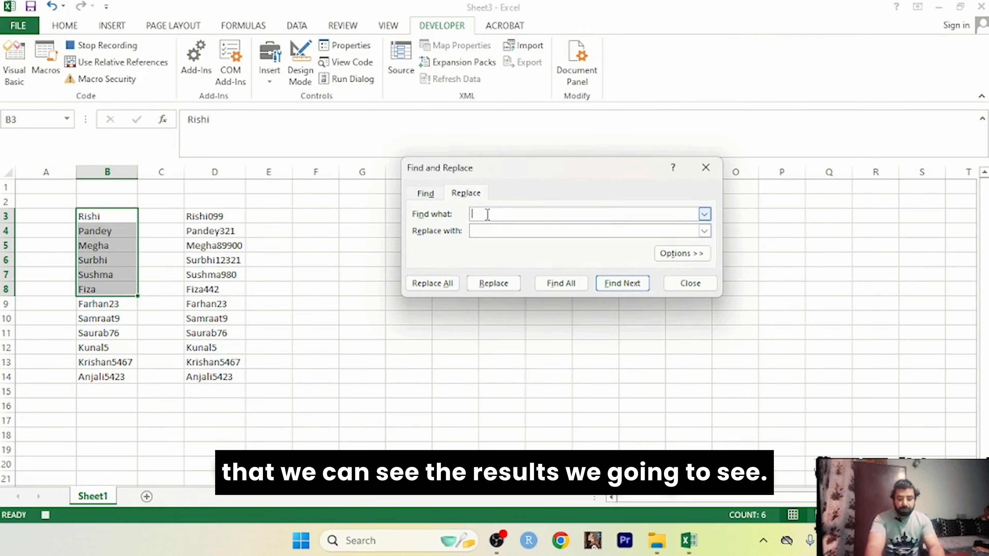
pyautogui.click(433, 284)
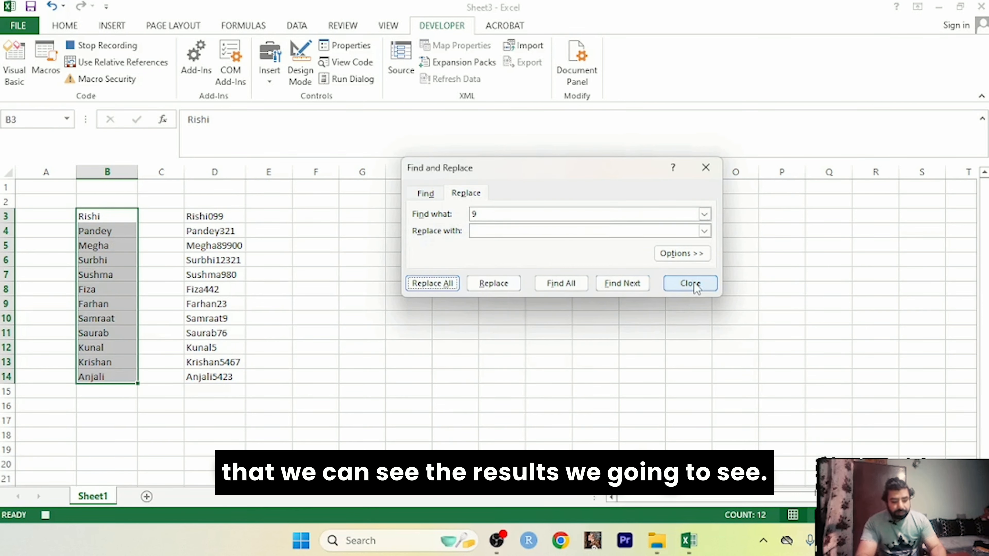
pyautogui.click(689, 283)
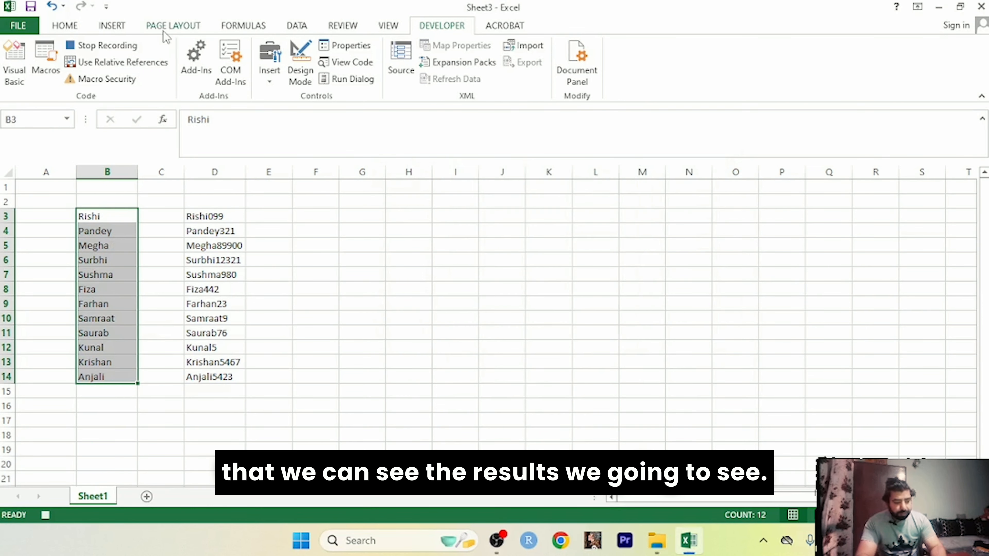
pyautogui.click(128, 46)
# Step: Stop recording Macro2, then run it on the names in B9:B14
pyautogui.click(369, 253)
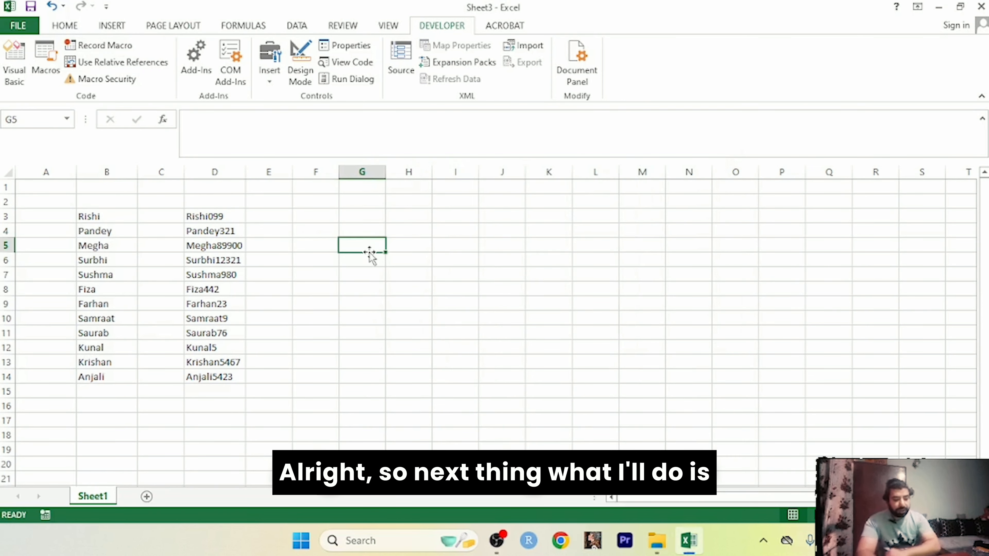
pyautogui.click(636, 273)
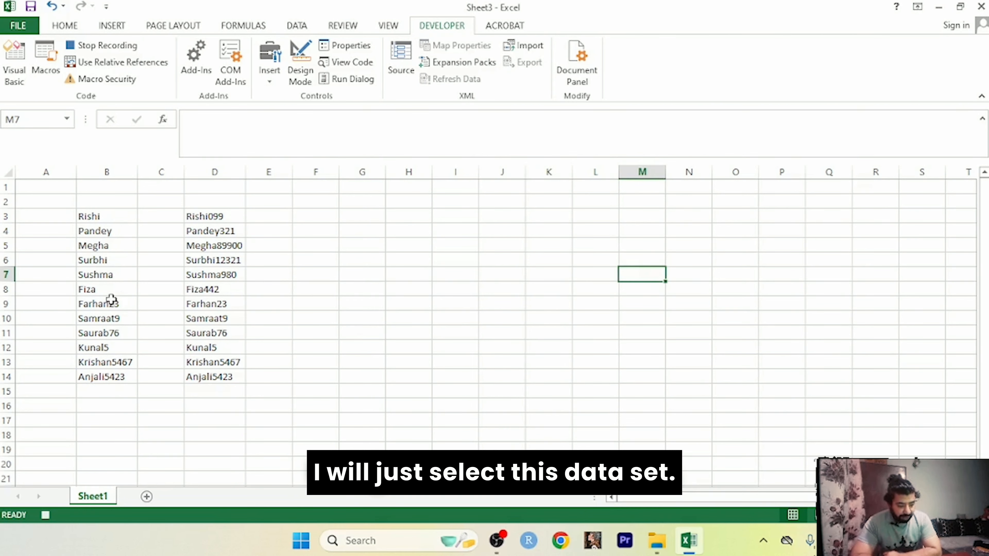
pyautogui.moveTo(107, 301); pyautogui.dragTo(112, 382)
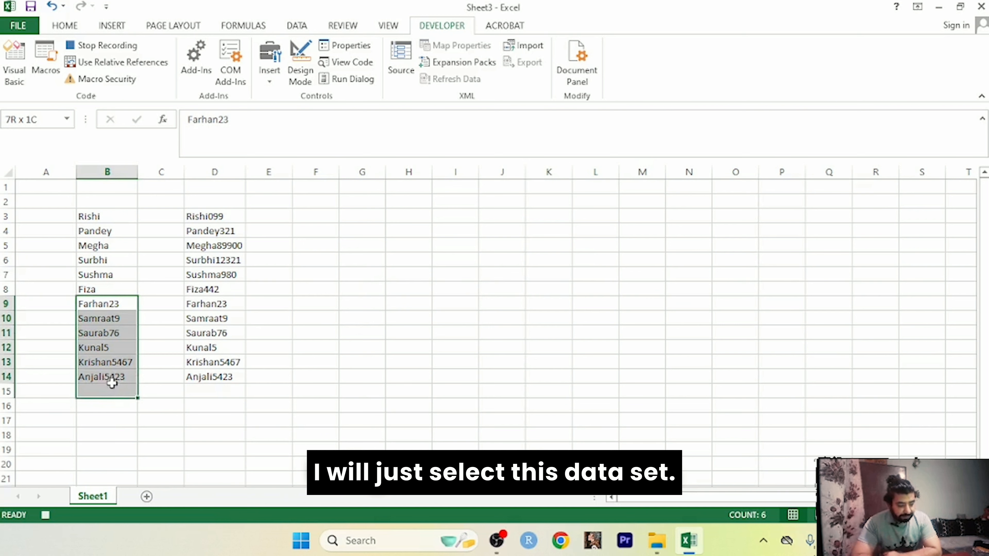
pyautogui.click(44, 56)
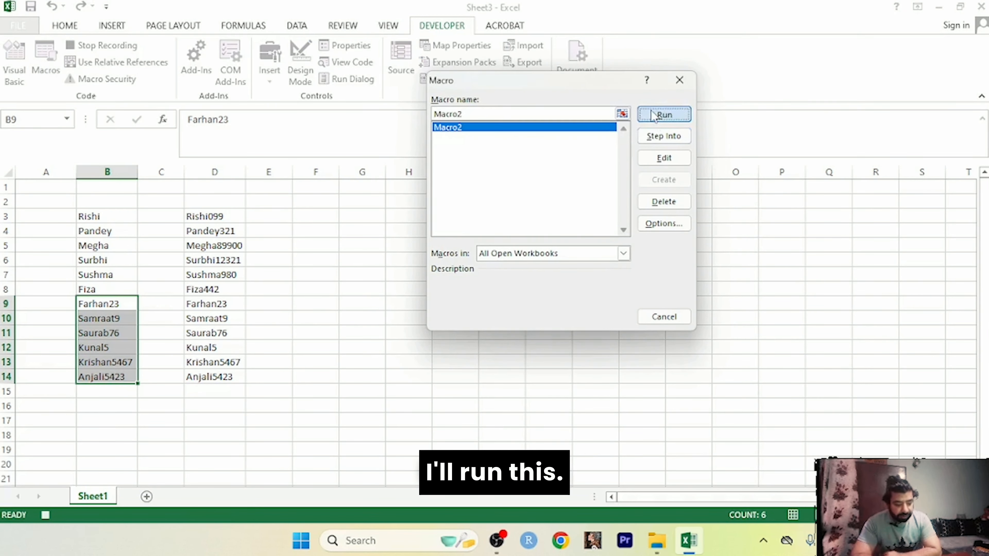
pyautogui.click(663, 114)
pyautogui.click(426, 388)
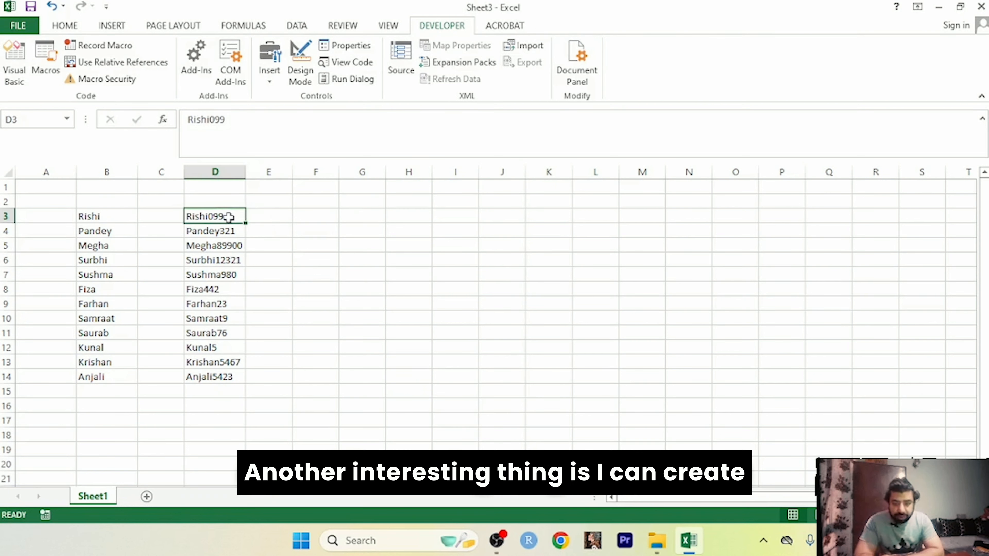
# Step: Draw a form-control button across columns E to I beside the D3:D14 names
pyautogui.click(451, 235)
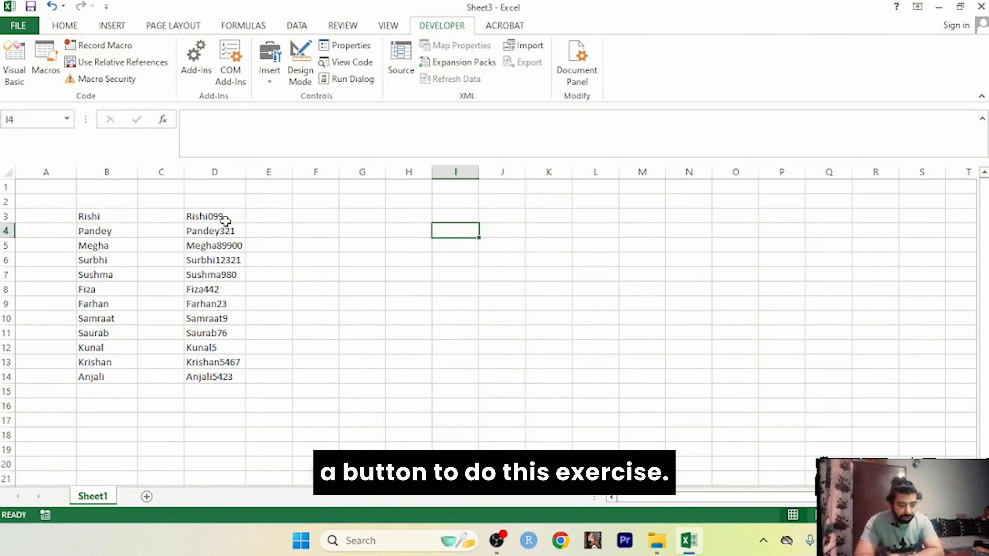
pyautogui.moveTo(223, 221); pyautogui.dragTo(224, 377)
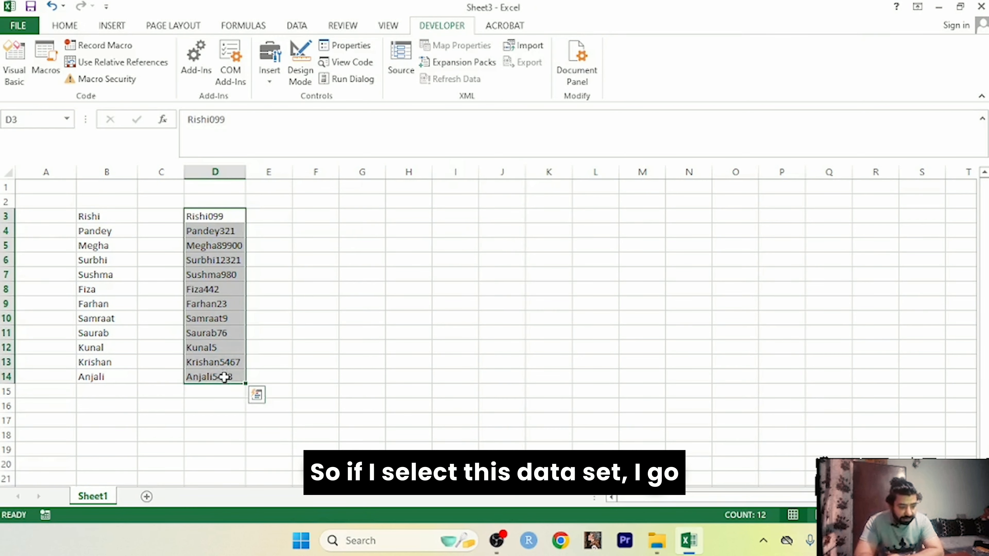
pyautogui.click(273, 66)
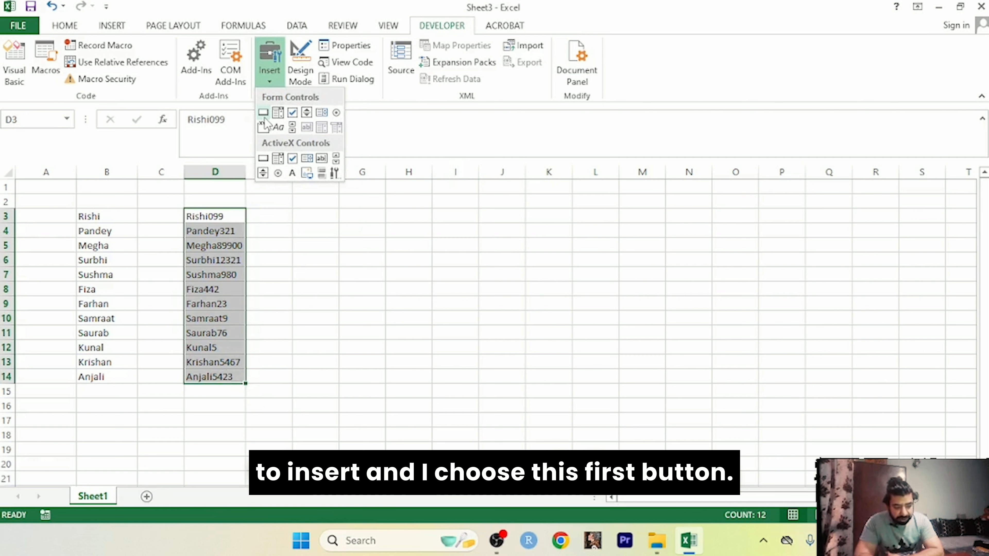
pyautogui.click(264, 115)
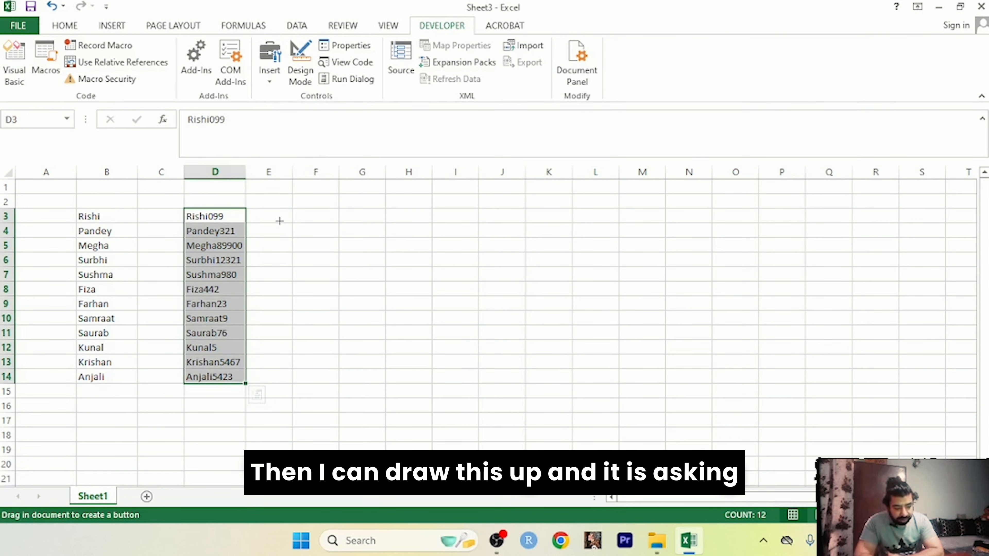
pyautogui.moveTo(280, 221); pyautogui.dragTo(468, 278)
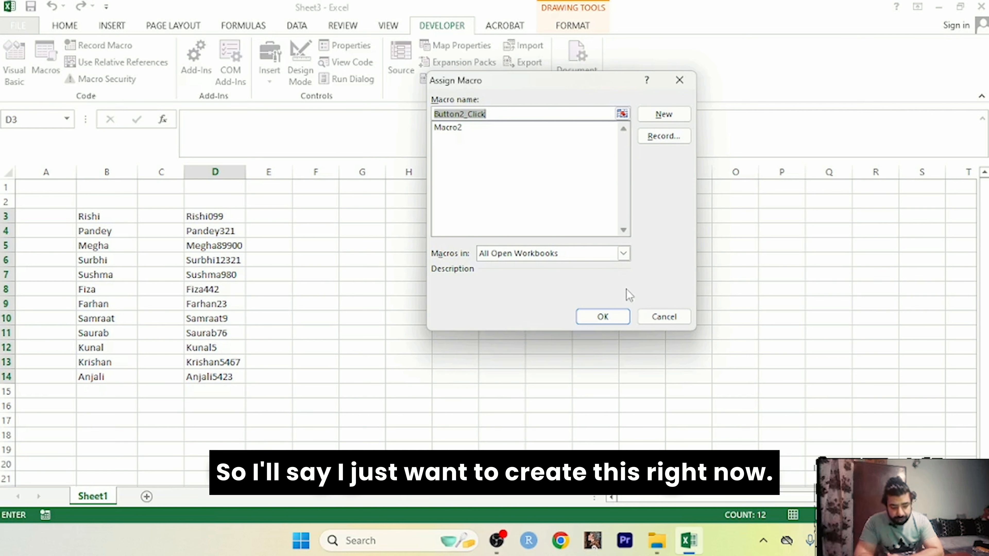
pyautogui.click(611, 320)
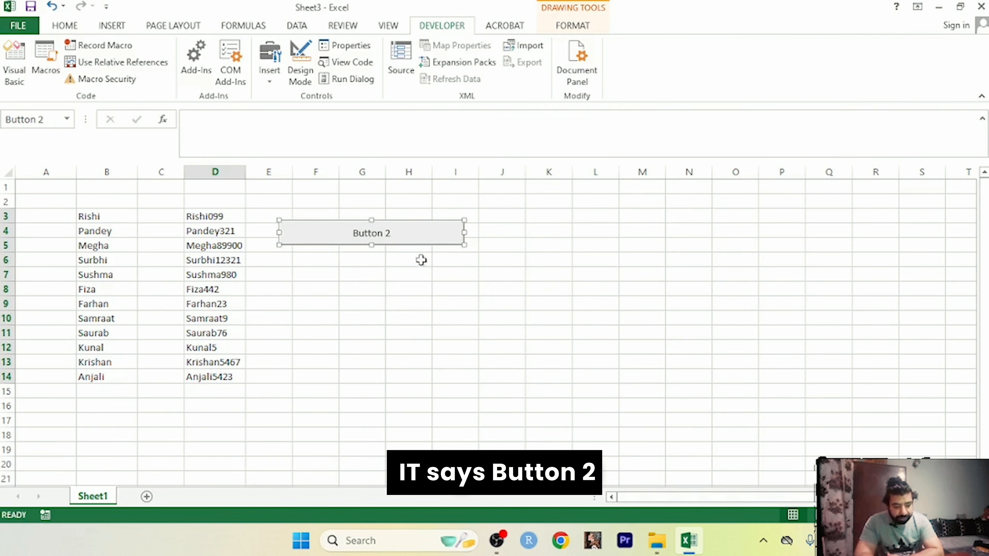
# Step: Label the button 'Remove Numbers' and assign Macro2 to it
pyautogui.moveTo(388, 233)
pyautogui.mouseDown()
pyautogui.moveTo(341, 235)
pyautogui.moveTo(393, 232)
pyautogui.mouseUp()
pyautogui.write('R')
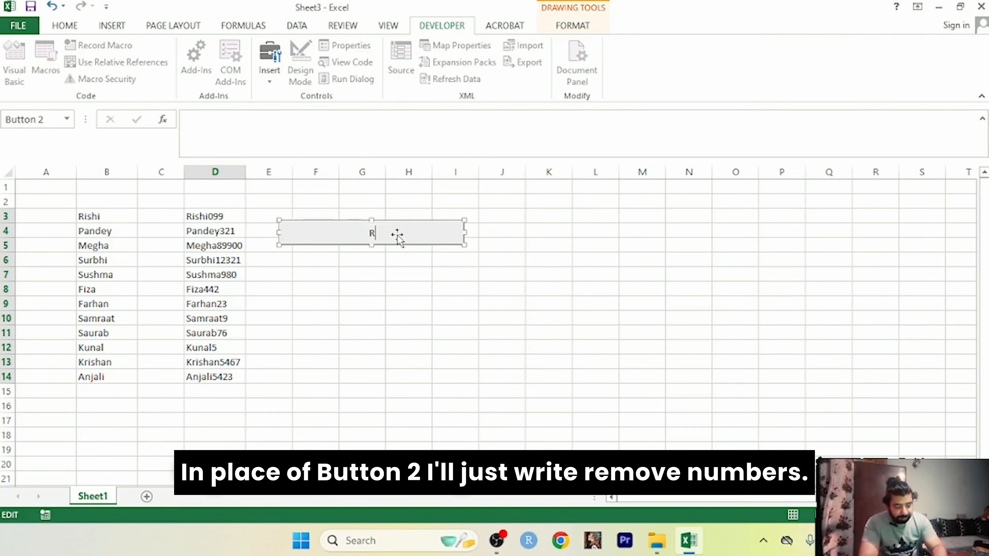
pyautogui.write('emove N')
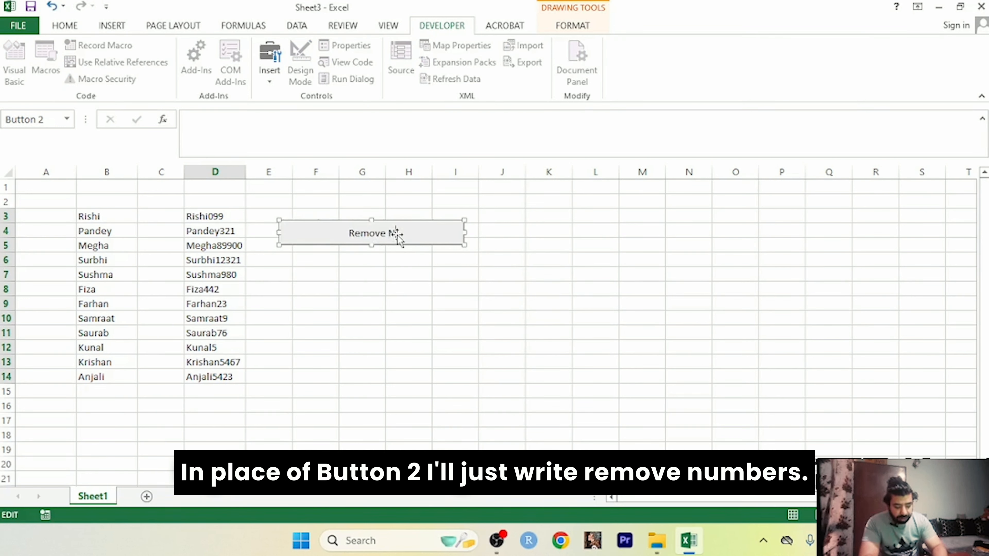
pyautogui.write('umbers')
pyautogui.rightClick(436, 240)
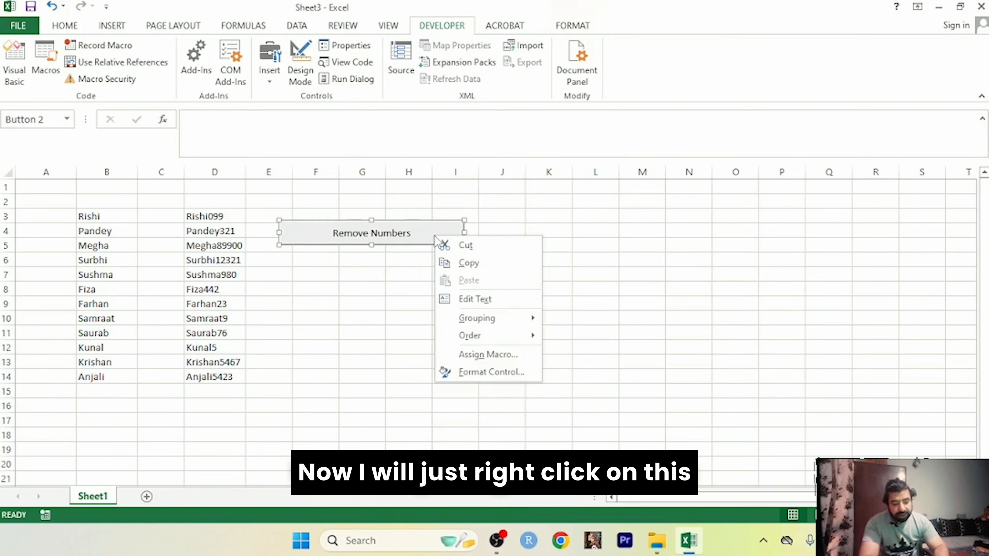
pyautogui.click(482, 354)
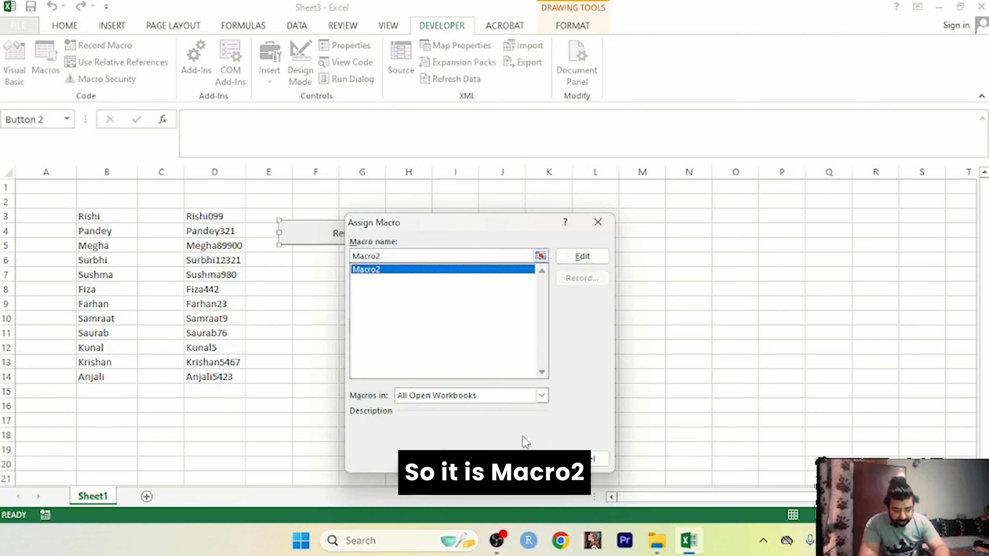
pyautogui.press('Return')
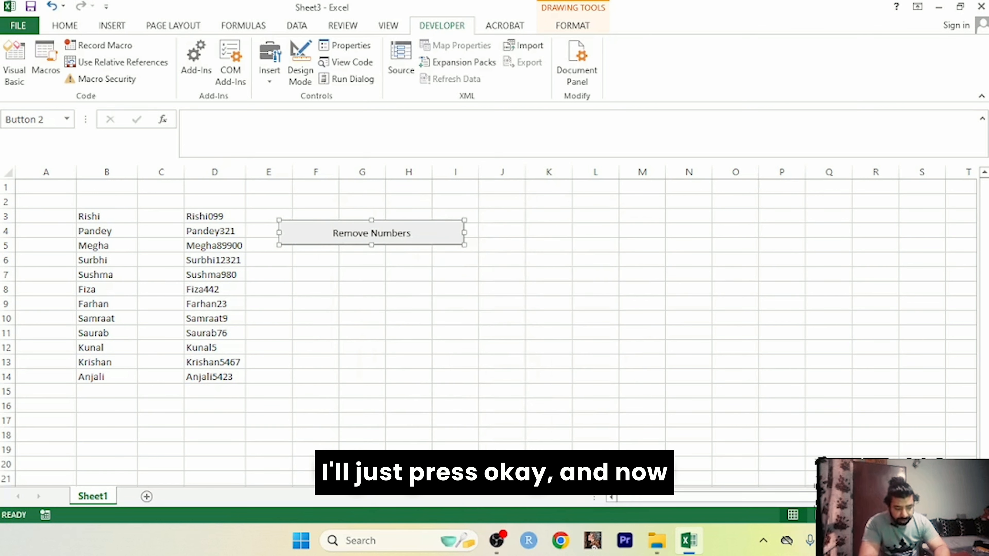
pyautogui.click(546, 320)
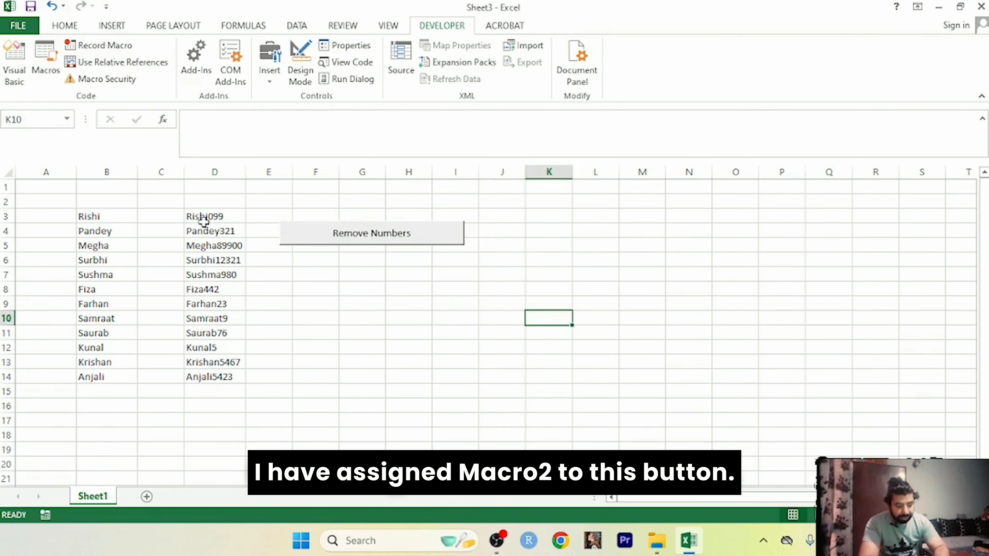
# Step: Strip the digits from D3:D7 and then D9:D14 with the Remove Numbers button
pyautogui.moveTo(203, 219); pyautogui.dragTo(212, 276)
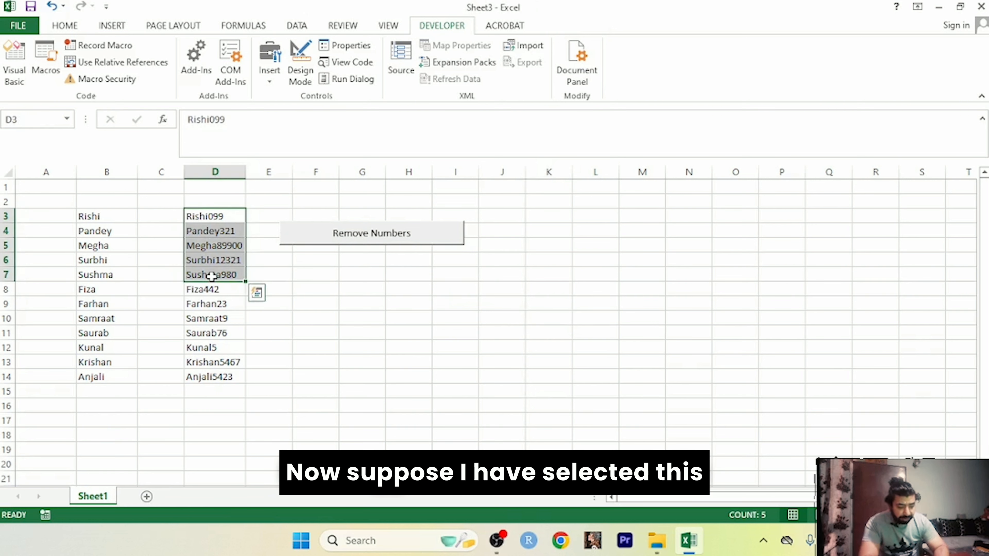
pyautogui.click(349, 242)
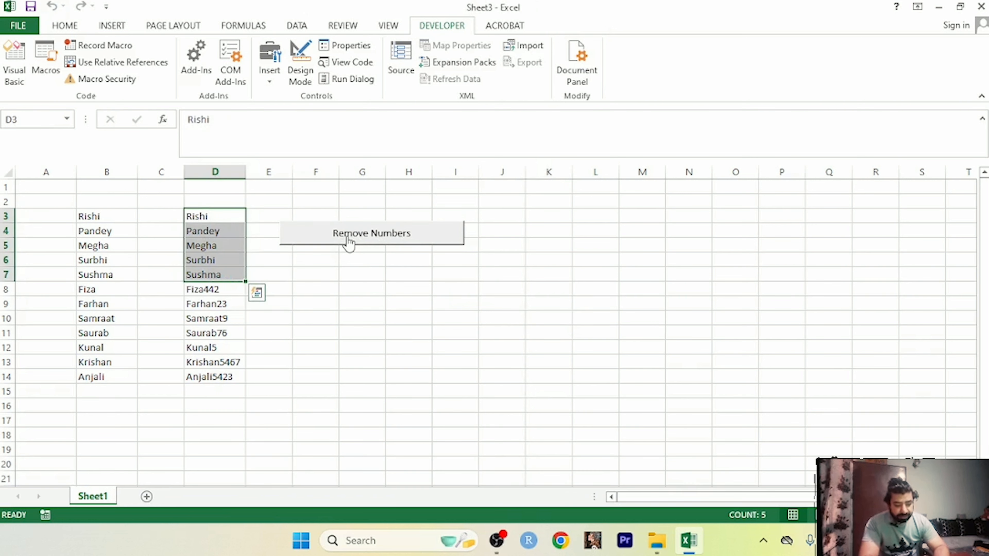
pyautogui.click(342, 289)
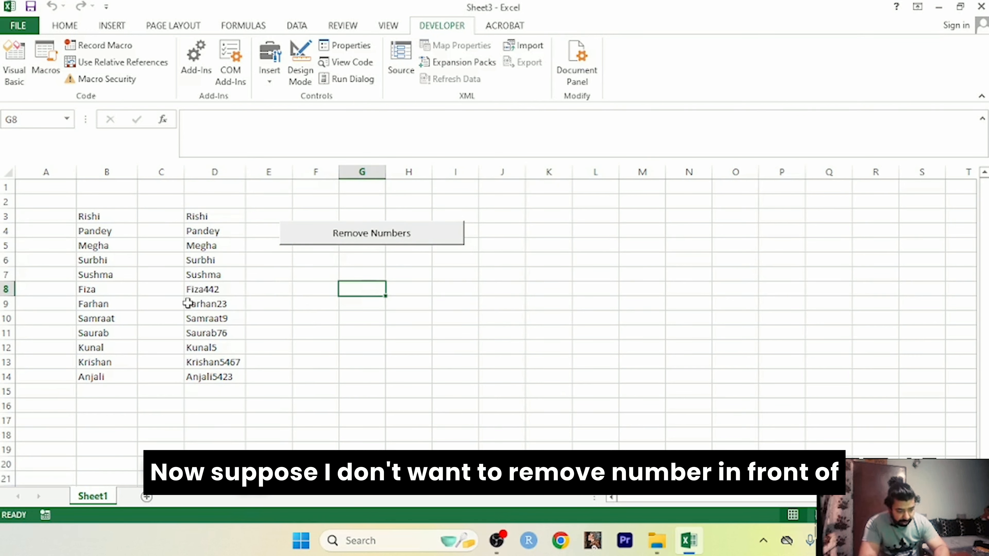
pyautogui.moveTo(187, 303); pyautogui.dragTo(227, 376)
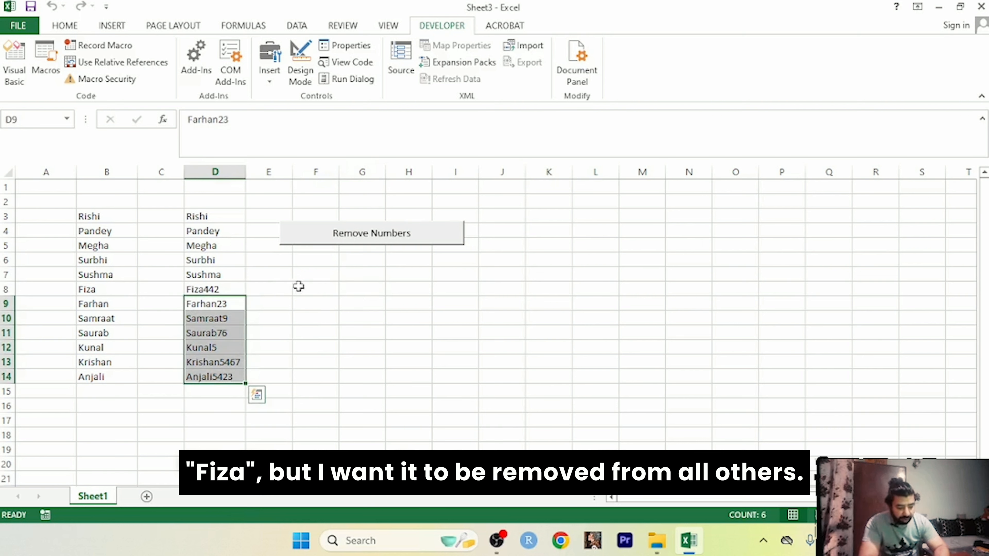
pyautogui.click(361, 241)
pyautogui.click(304, 328)
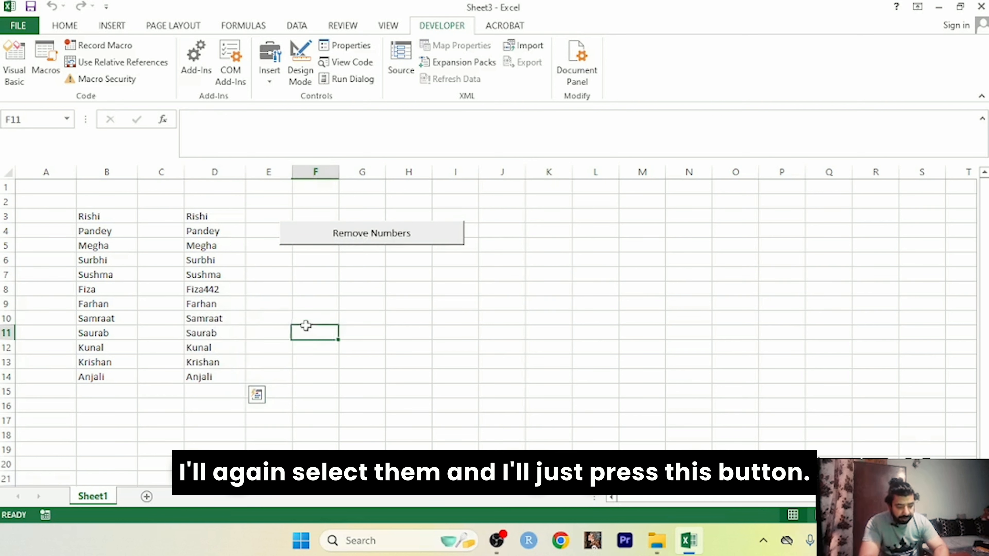
# Step: Give cell D8, holding Fiza442, a yellow fill
pyautogui.click(219, 288)
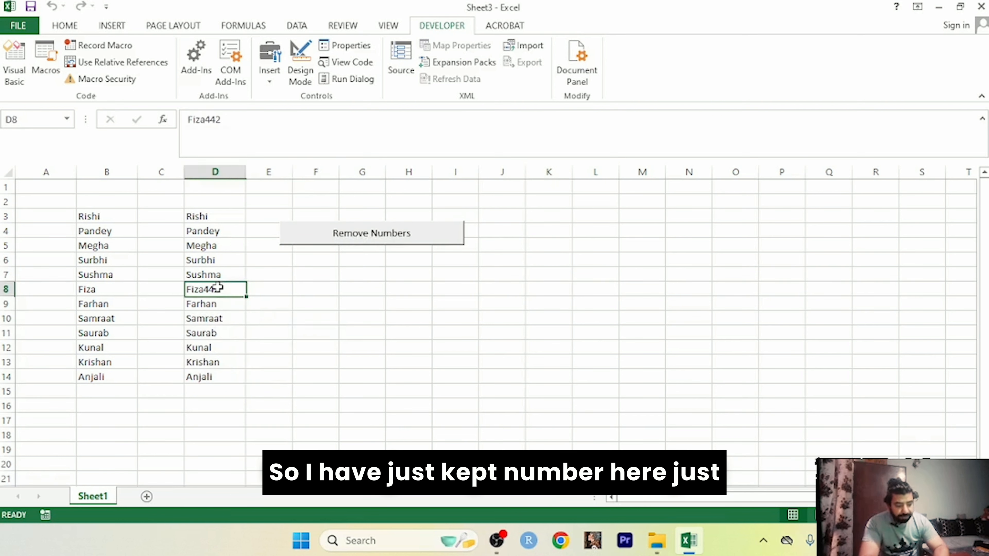
pyautogui.click(65, 26)
pyautogui.click(217, 73)
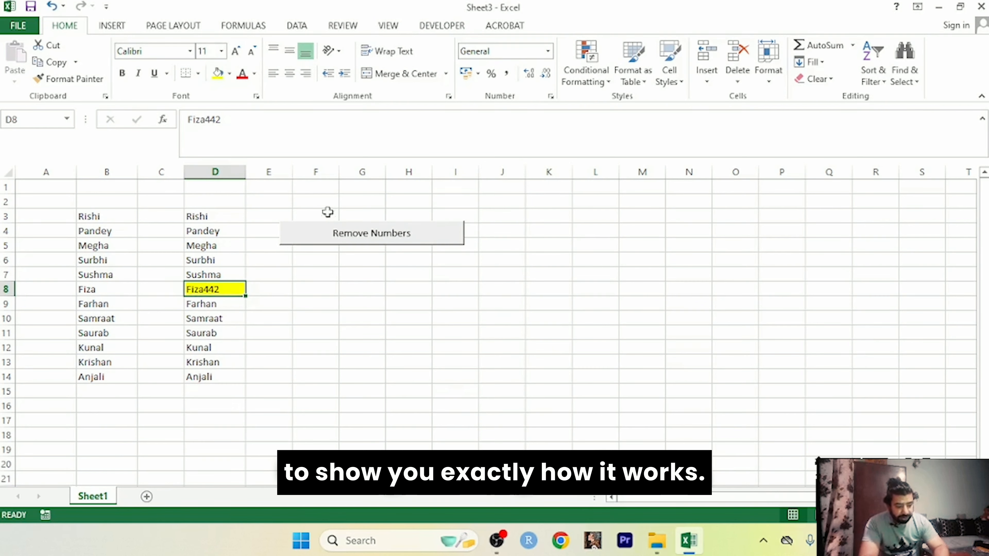
pyautogui.click(391, 405)
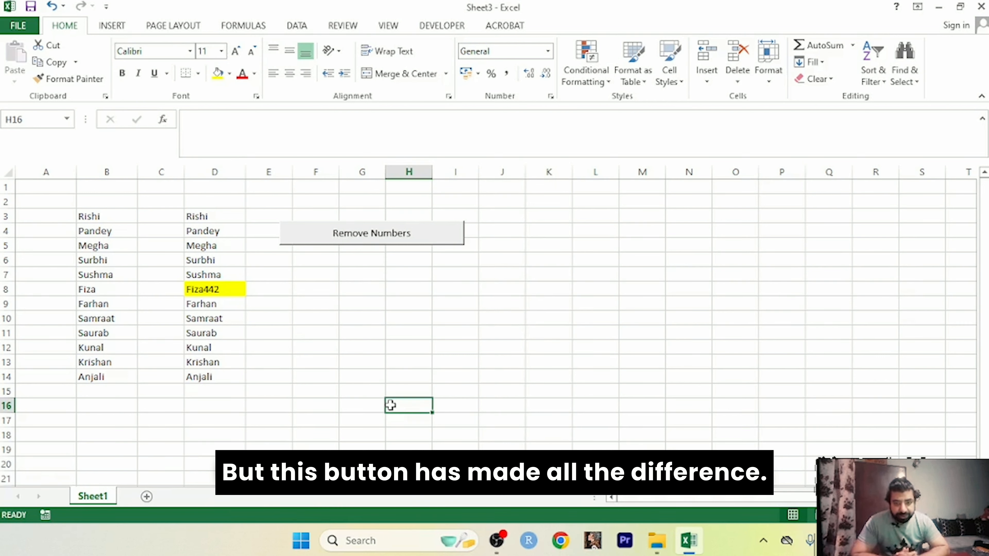
pyautogui.click(355, 343)
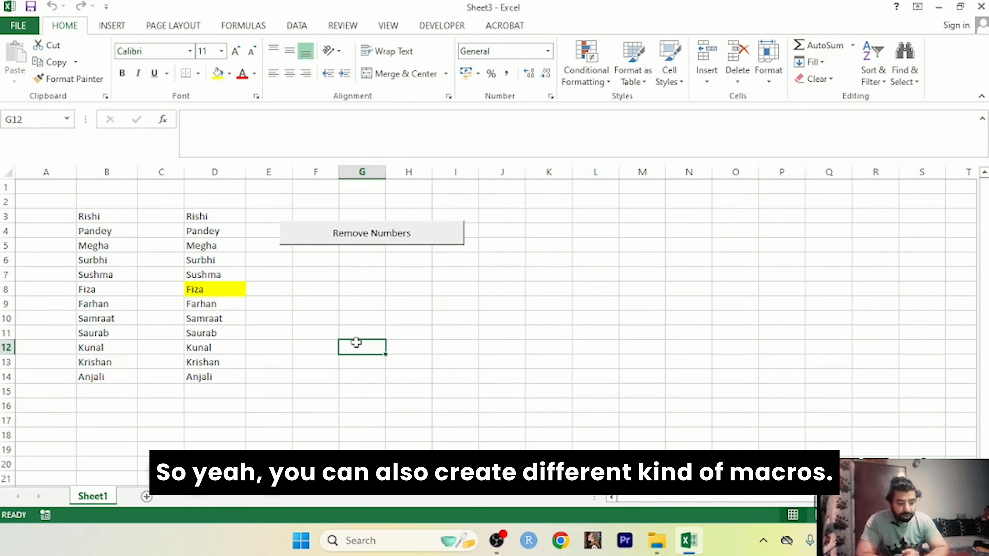